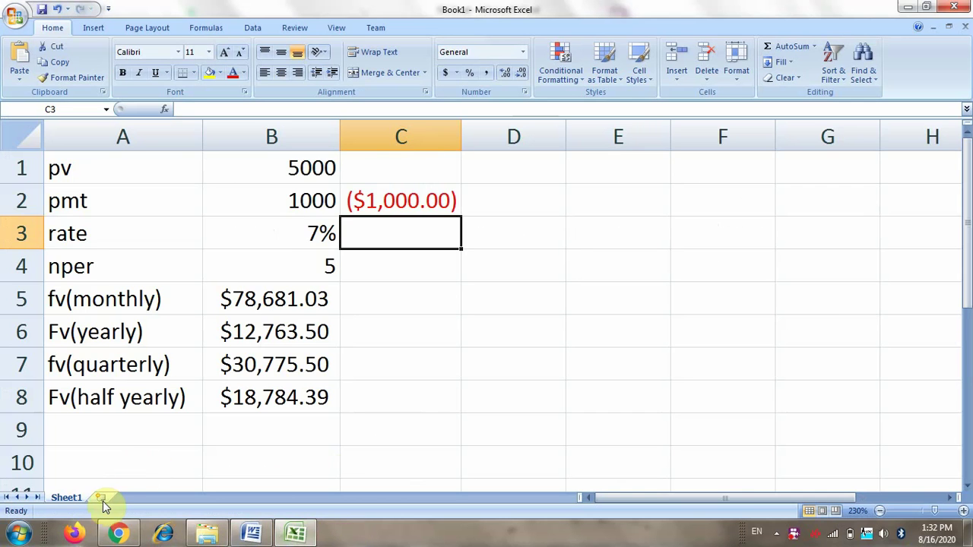
Add a new worksheet after Sheet1 and set its zoom to 190%.
{"action": "left_click", "coordinate": [101, 498]}
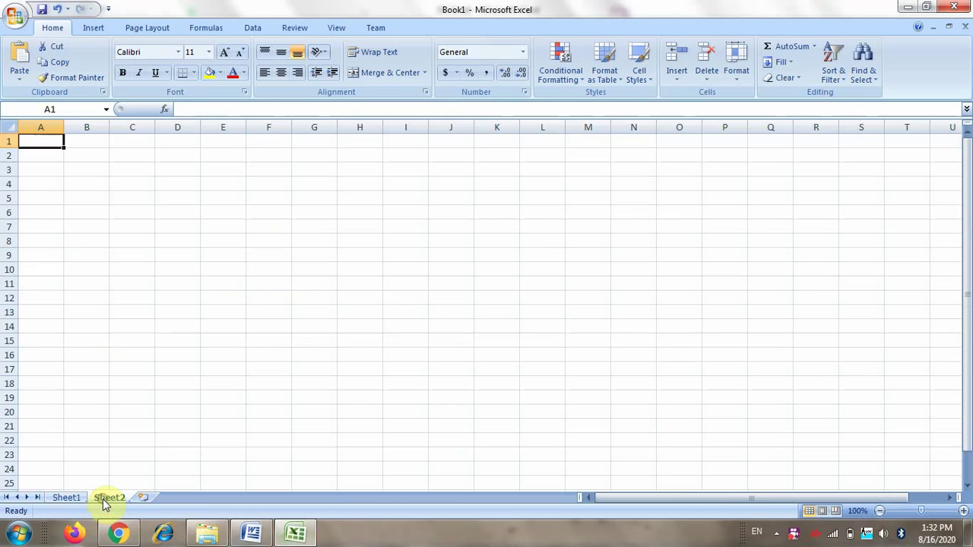
{"action": "left_click", "coordinate": [966, 512]}
{"action": "left_click", "coordinate": [965, 512]}
{"action": "left_click", "coordinate": [965, 512]}
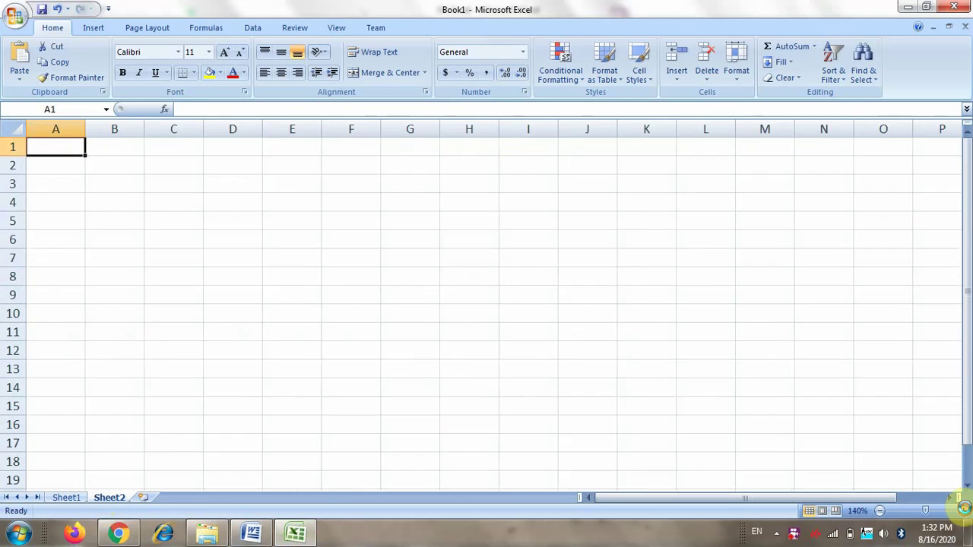
{"action": "left_click", "coordinate": [966, 512]}
{"action": "left_click", "coordinate": [966, 513]}
{"action": "left_click", "coordinate": [966, 513]}
{"action": "left_click", "coordinate": [965, 512]}
{"action": "left_click", "coordinate": [966, 512]}
{"action": "left_click", "coordinate": [965, 513]}
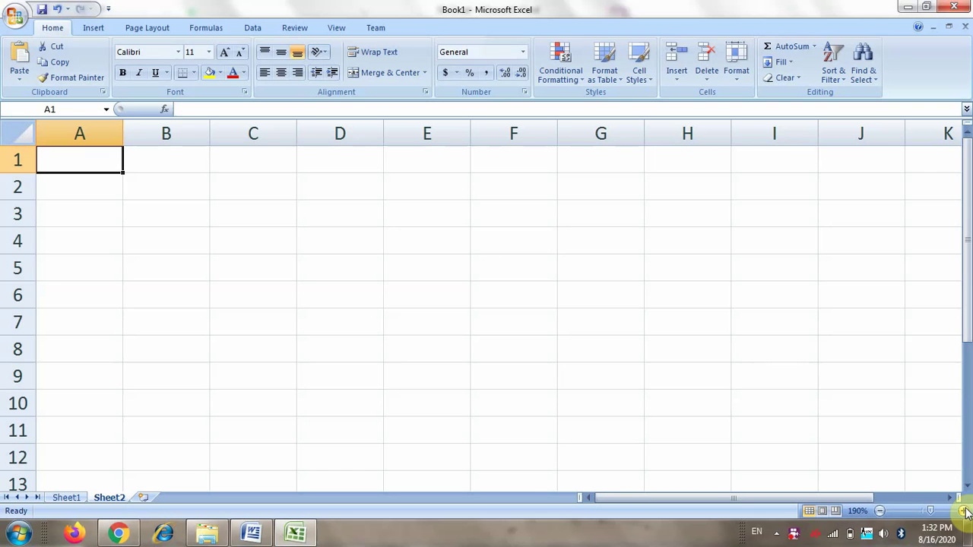
Enter the labels principal, rate and time in cells A1 to A3.
{"action": "type", "text": "print"}
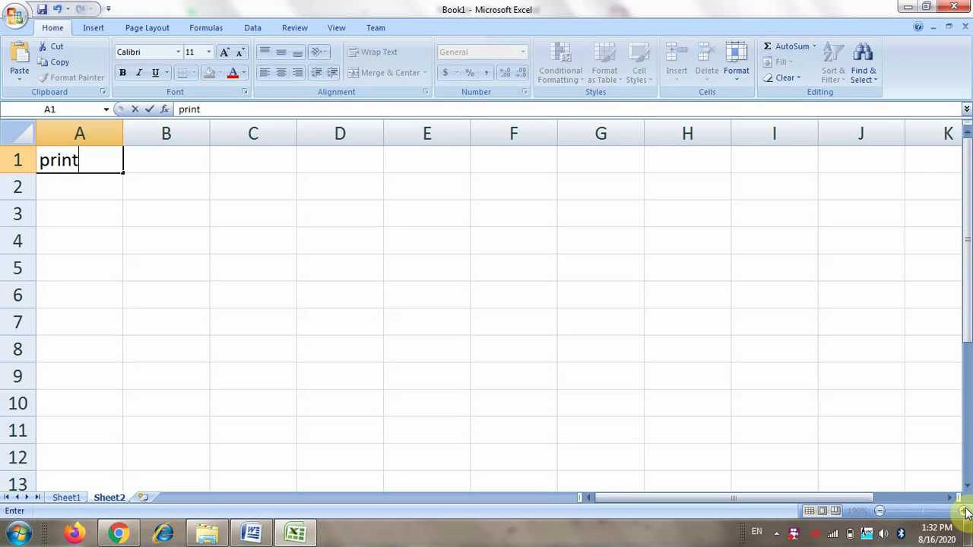
{"action": "key", "text": "BackSpace"}
{"action": "type", "text": "cipal"}
{"action": "key", "text": "Return"}
{"action": "type", "text": "rate"}
{"action": "key", "text": "Return"}
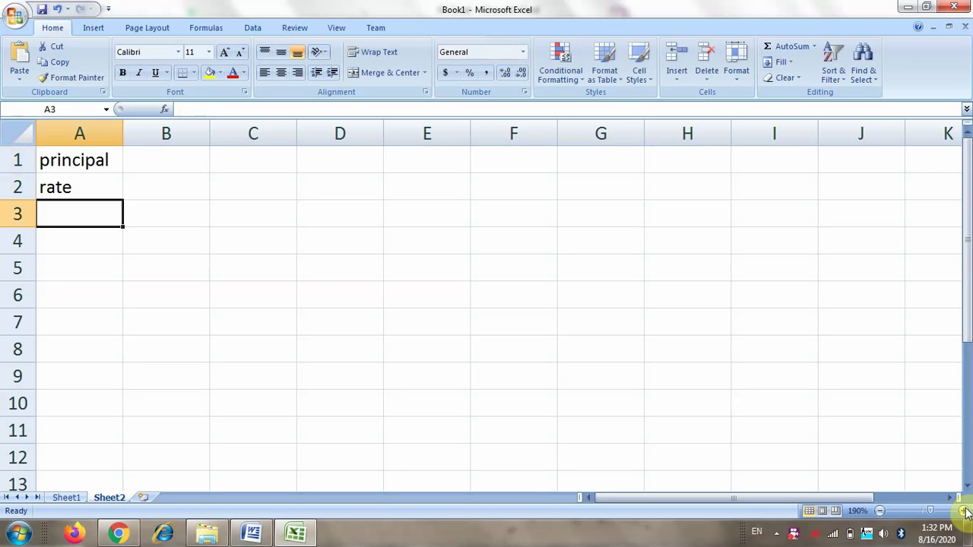
{"action": "type", "text": "time"}
{"action": "key", "text": "Tab"}
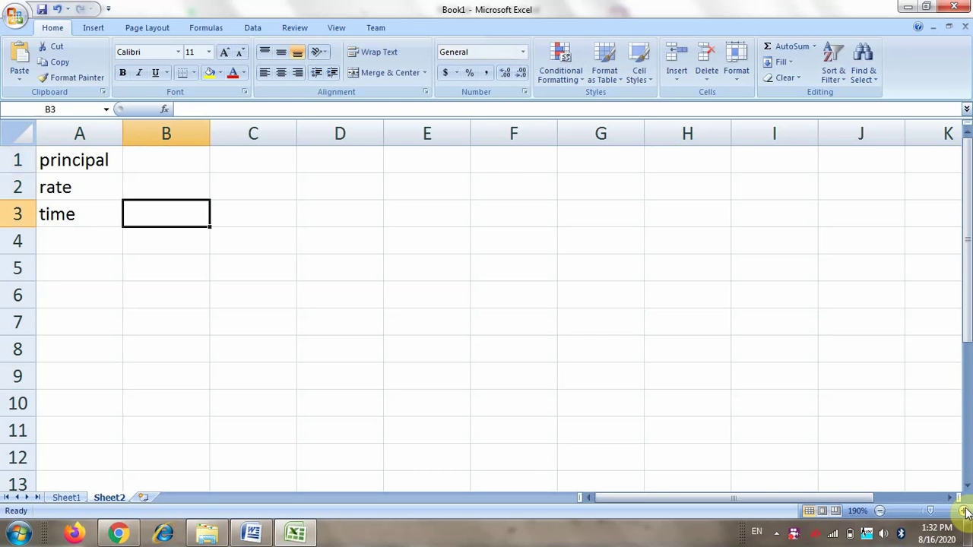
Fill in 1000 for principal, 7% for rate and 5 for time in cells B1 to B3.
{"action": "key", "text": "Up"}
{"action": "key", "text": "Up"}
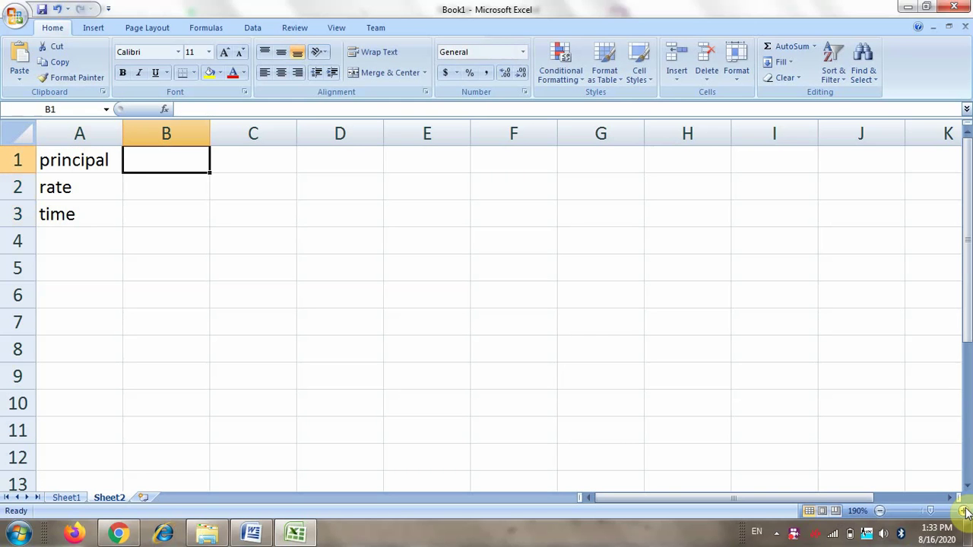
{"action": "type", "text": "1000"}
{"action": "key", "text": "Return"}
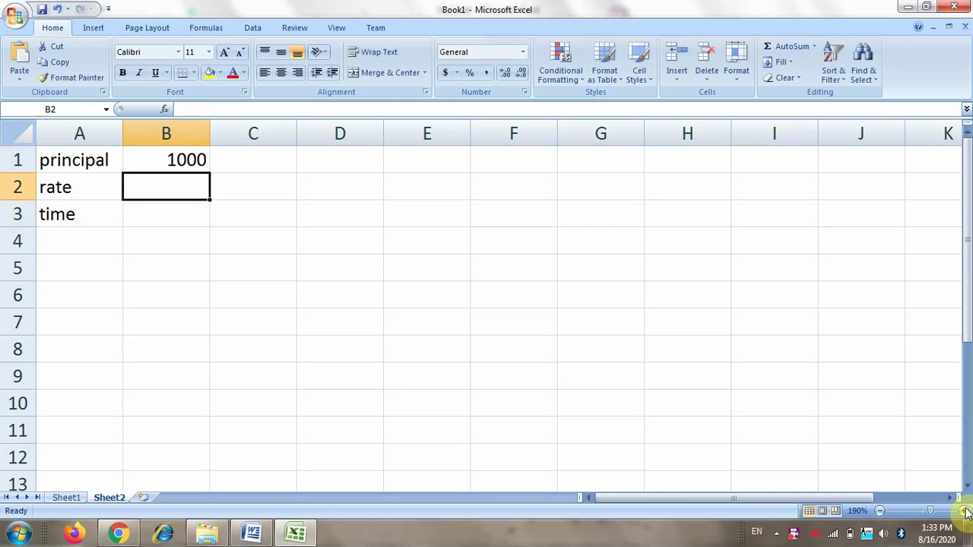
{"action": "type", "text": "7"}
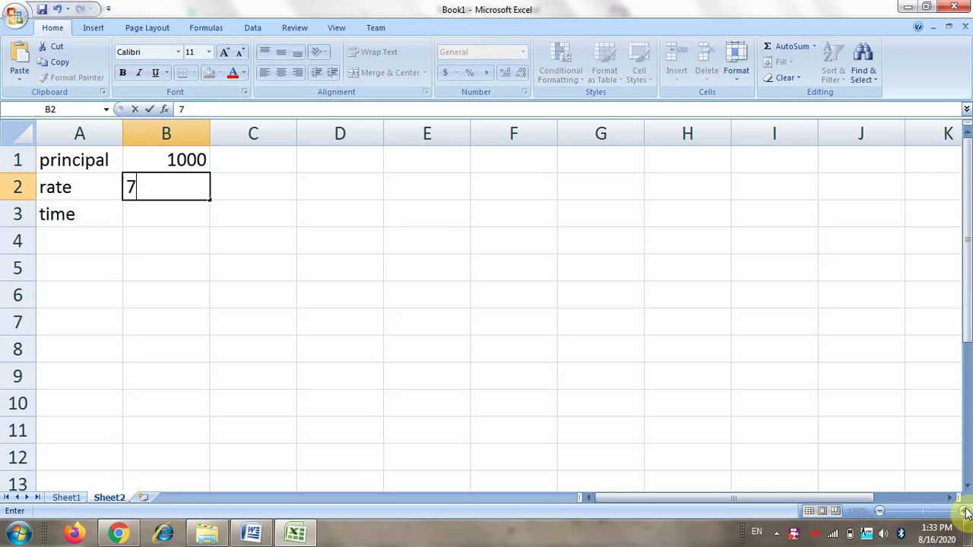
{"action": "type", "text": "%"}
{"action": "key", "text": "Return"}
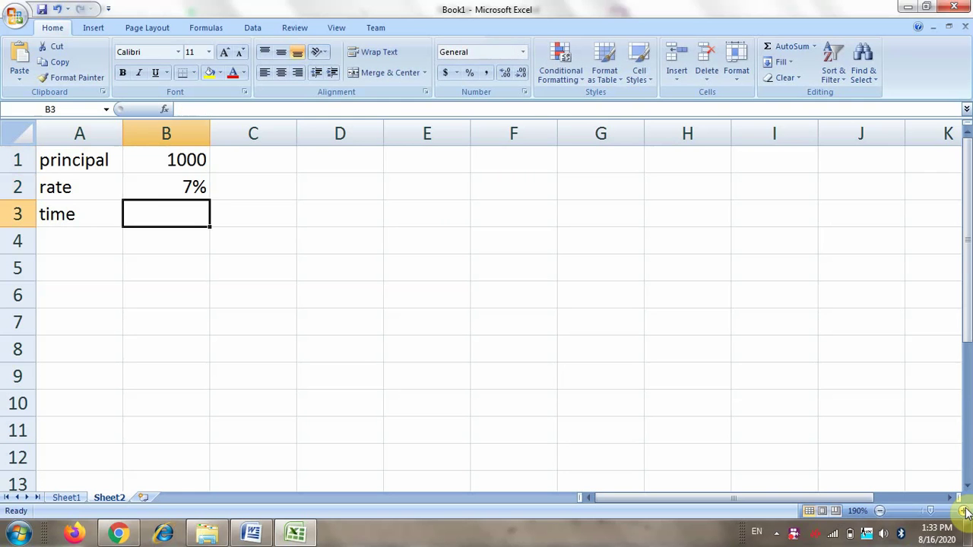
{"action": "type", "text": "5"}
{"action": "key", "text": "Return"}
Label cell A4 Interest and calculate it in B4 with the formula =b1*b2*b3/100.
{"action": "key", "text": "Left"}
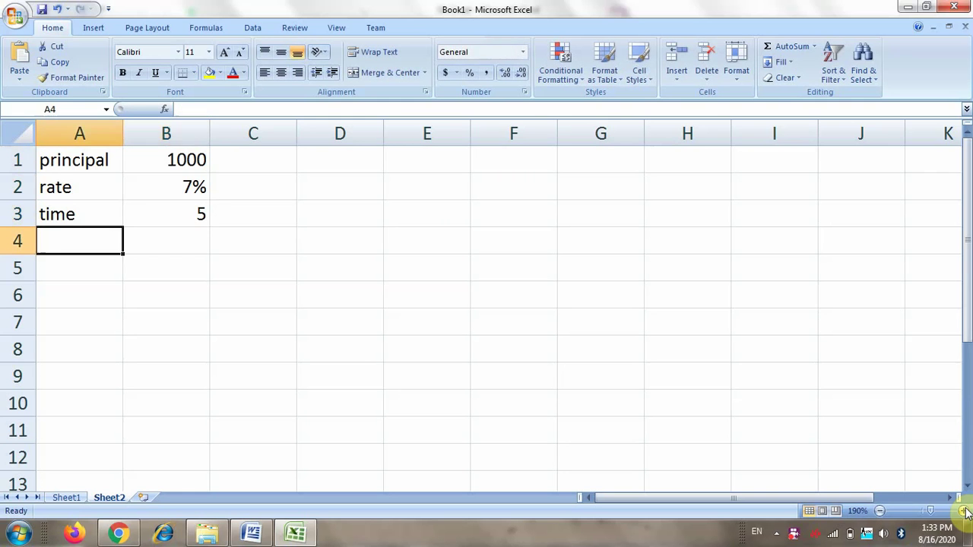
{"action": "type", "text": "Interest"}
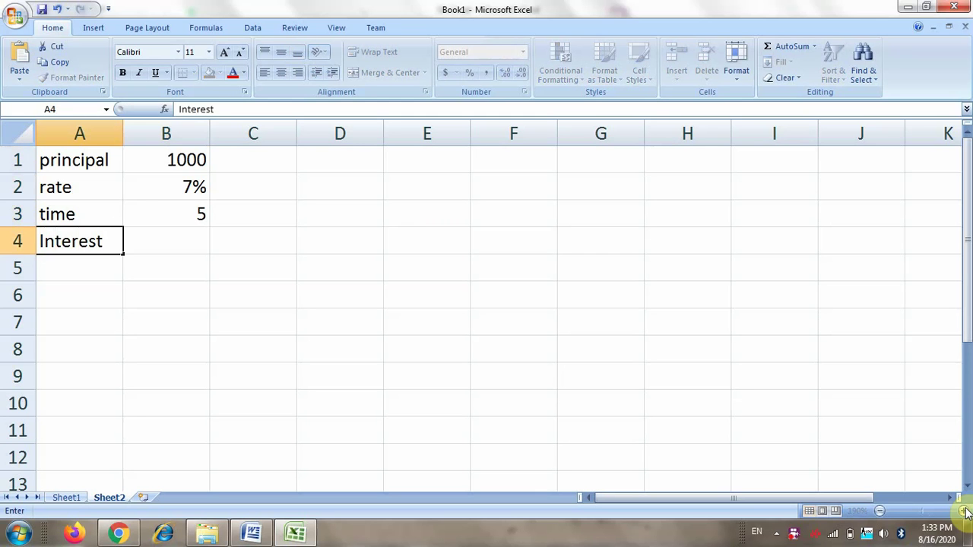
{"action": "key", "text": "Right"}
{"action": "type", "text": "="}
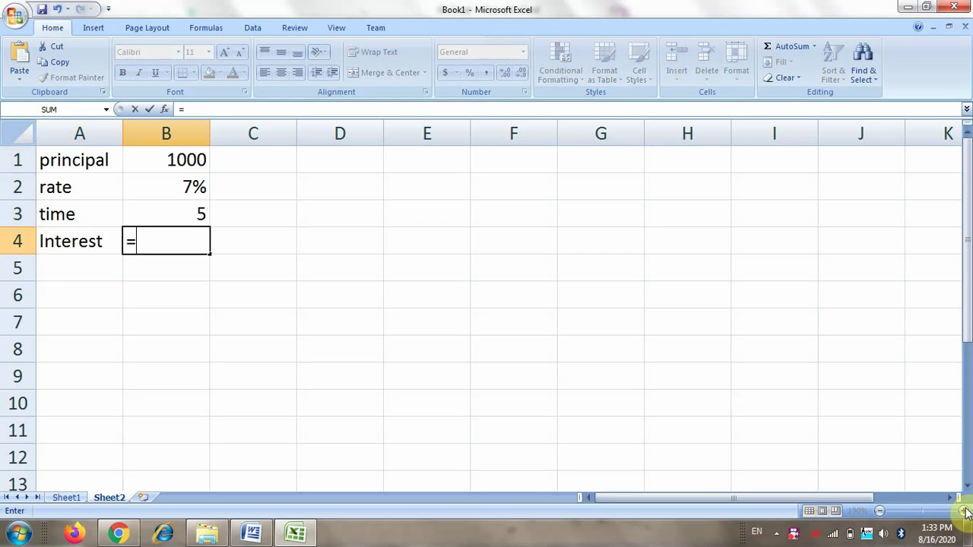
{"action": "type", "text": "b1&"}
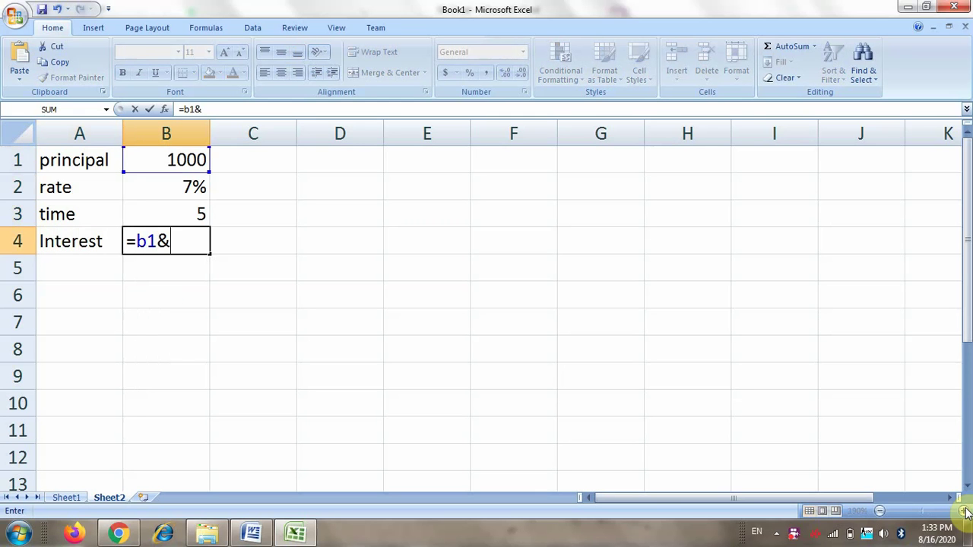
{"action": "key", "text": "BackSpace"}
{"action": "type", "text": "*b2/"}
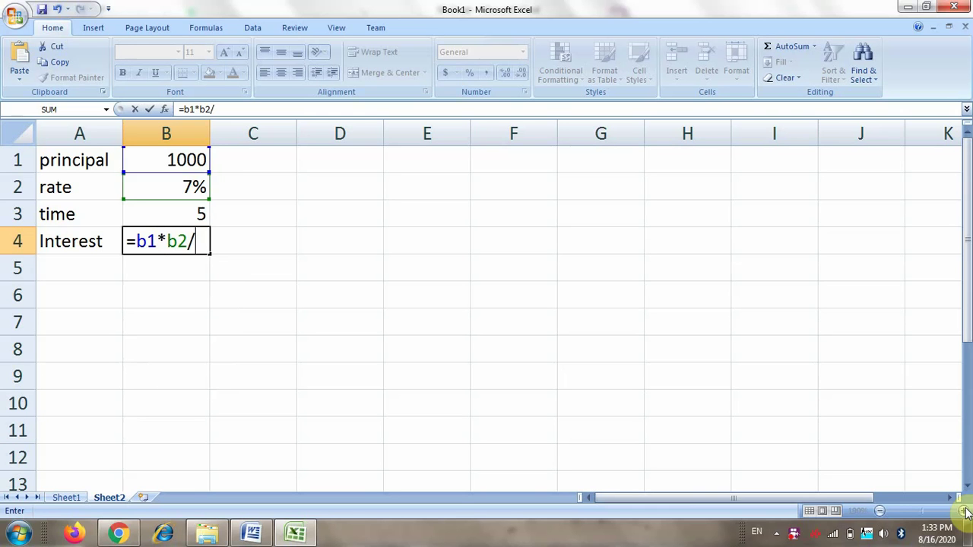
{"action": "key", "text": "BackSpace"}
{"action": "type", "text": "*b3"}
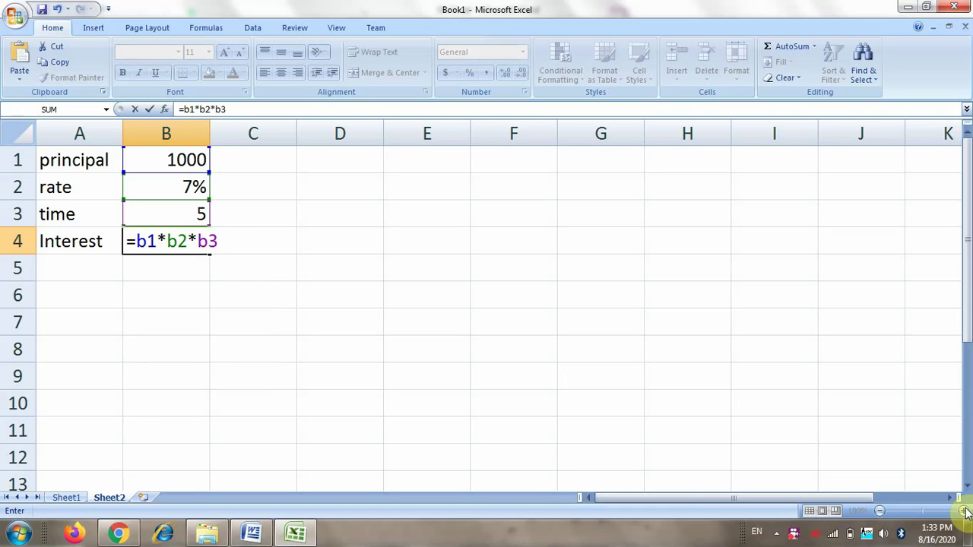
{"action": "type", "text": "/100"}
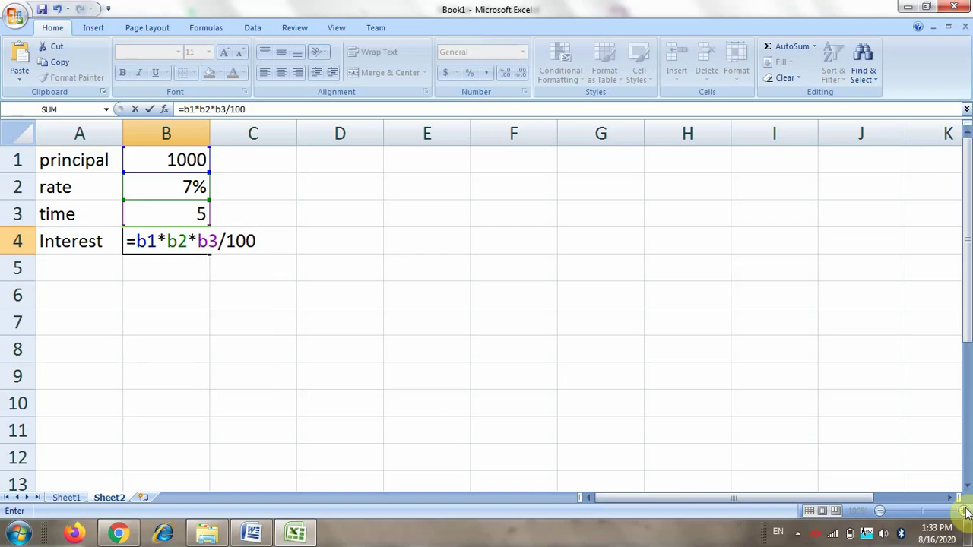
{"action": "key", "text": "Return"}
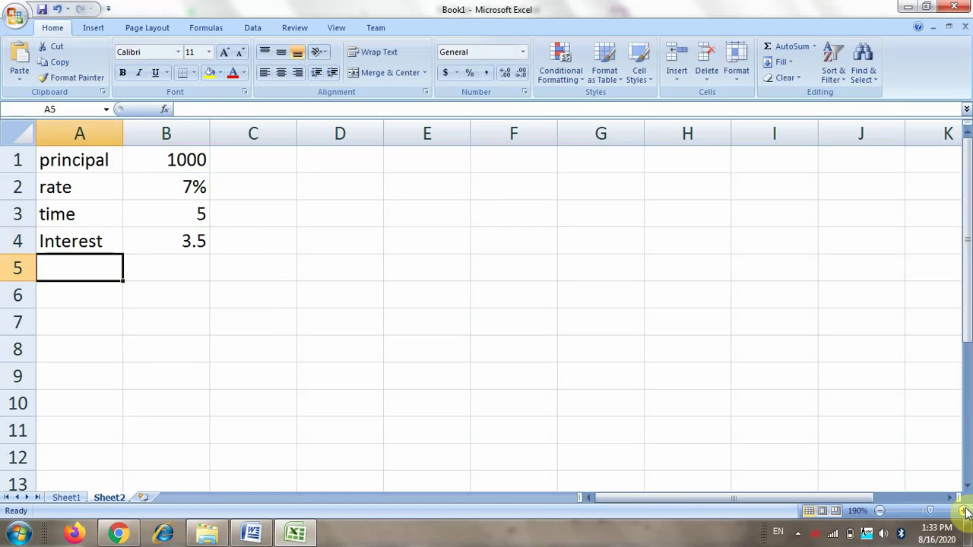
Change the rate cell B2 to the General number format and set its value to 7.
{"action": "key", "text": "Up"}
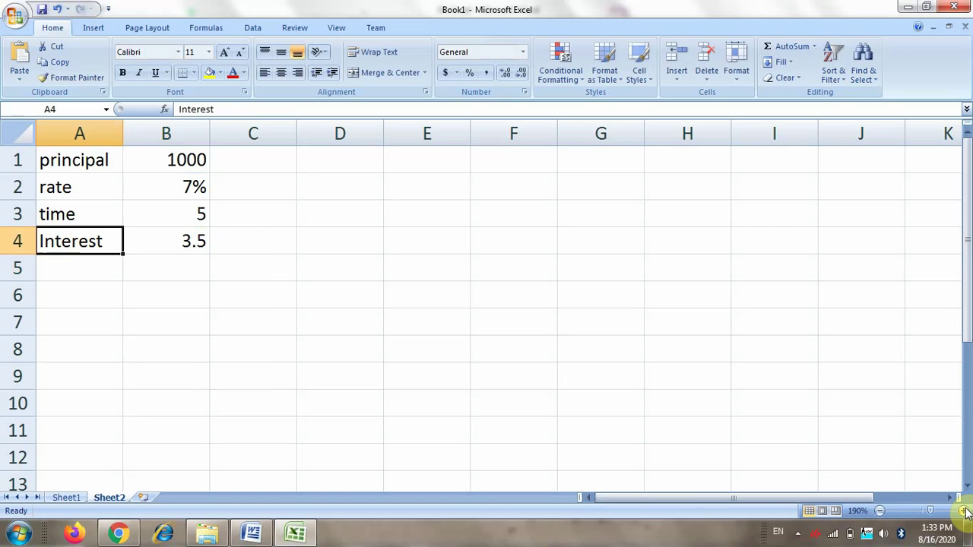
{"action": "key", "text": "Right"}
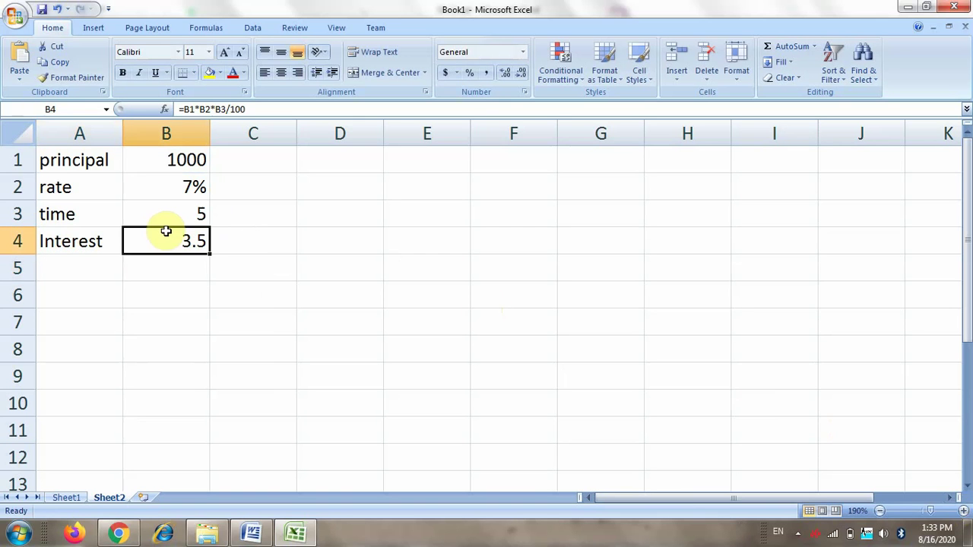
{"action": "left_click", "coordinate": [163, 191]}
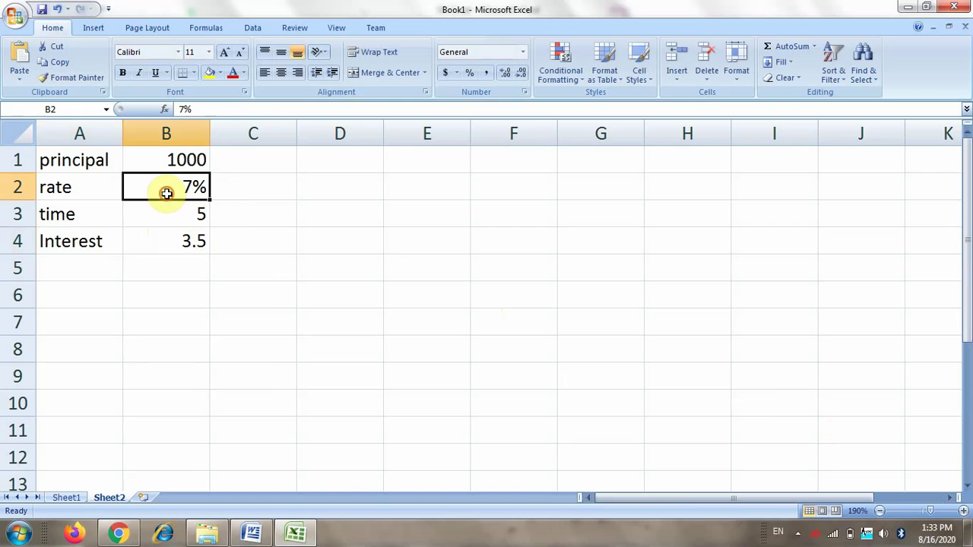
{"action": "left_click", "coordinate": [523, 52]}
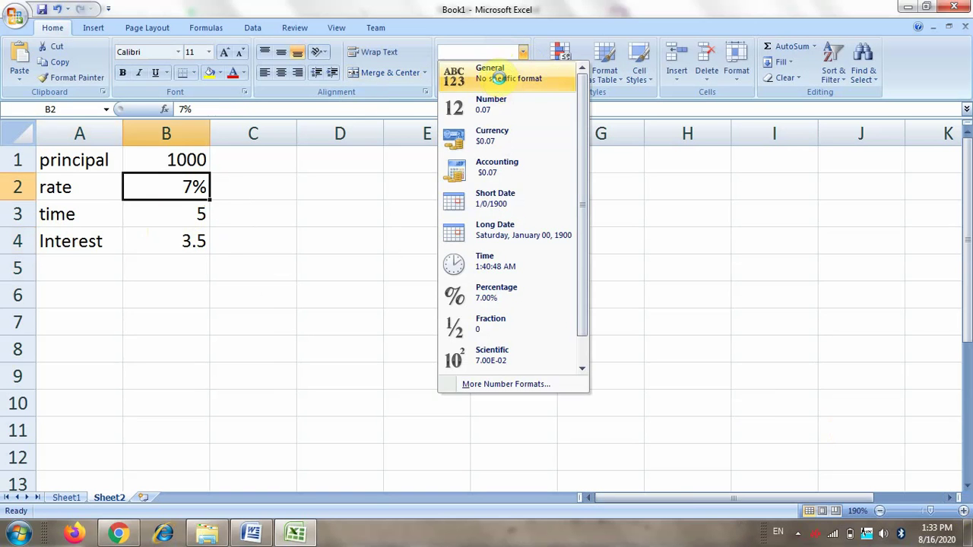
{"action": "left_click", "coordinate": [495, 78]}
{"action": "type", "text": "7"}
{"action": "key", "text": "Return"}
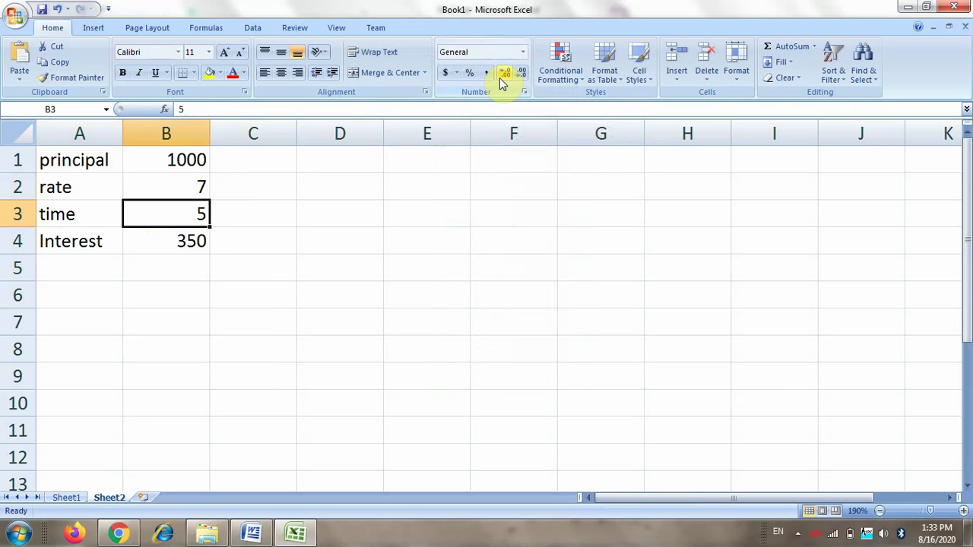
Examine the cell references in the Interest formula in B4 and in the fv(monthly) formula on Sheet1.
{"action": "key", "text": "Down"}
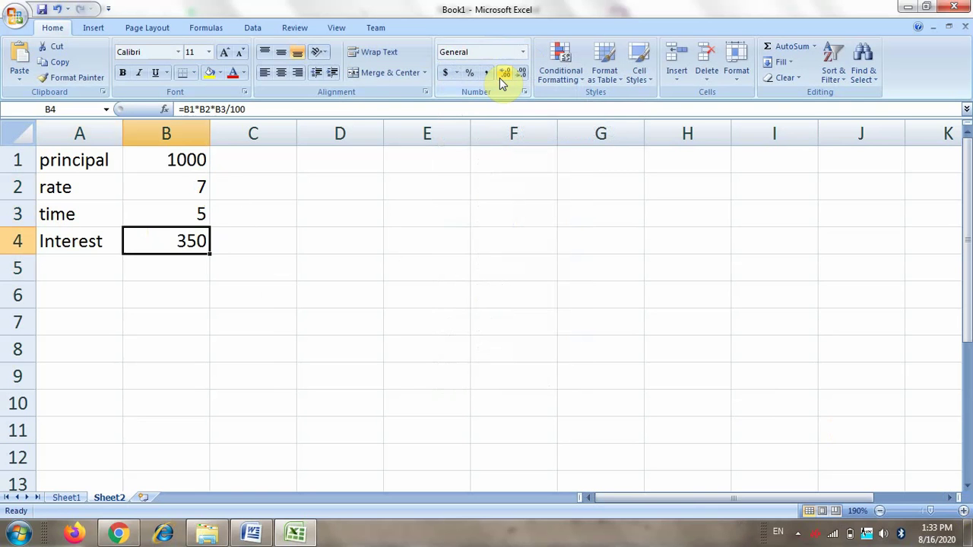
{"action": "double_click", "coordinate": [151, 237]}
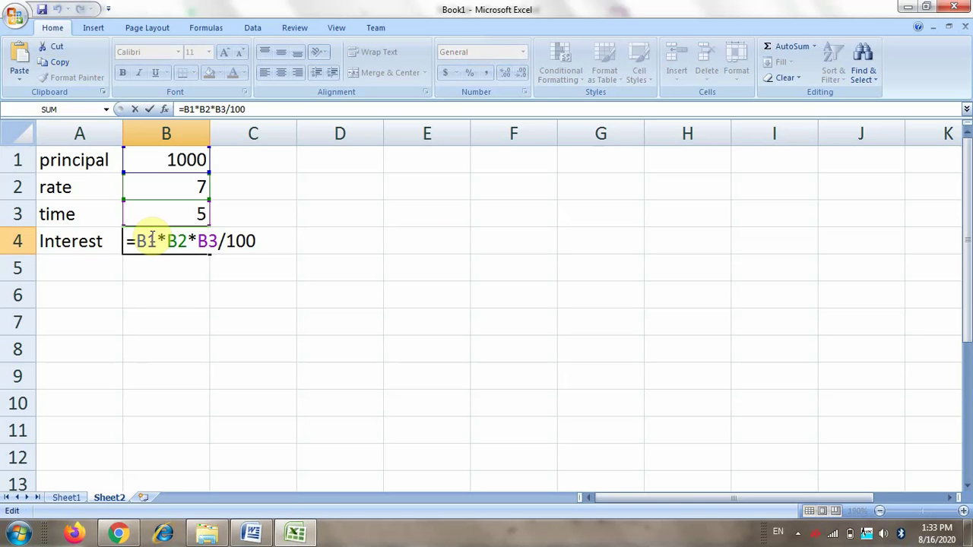
{"action": "left_click", "coordinate": [73, 499]}
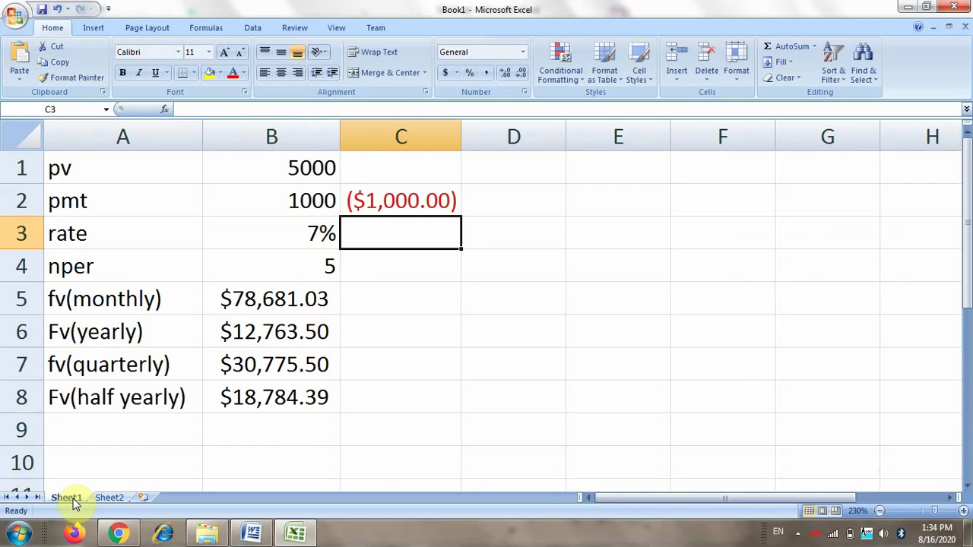
{"action": "double_click", "coordinate": [256, 304]}
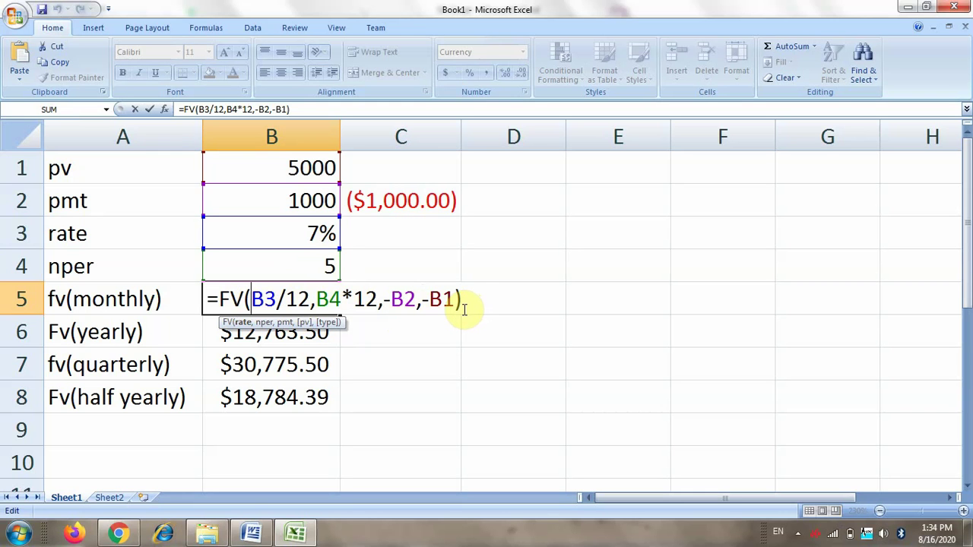
{"action": "key", "text": "Return"}
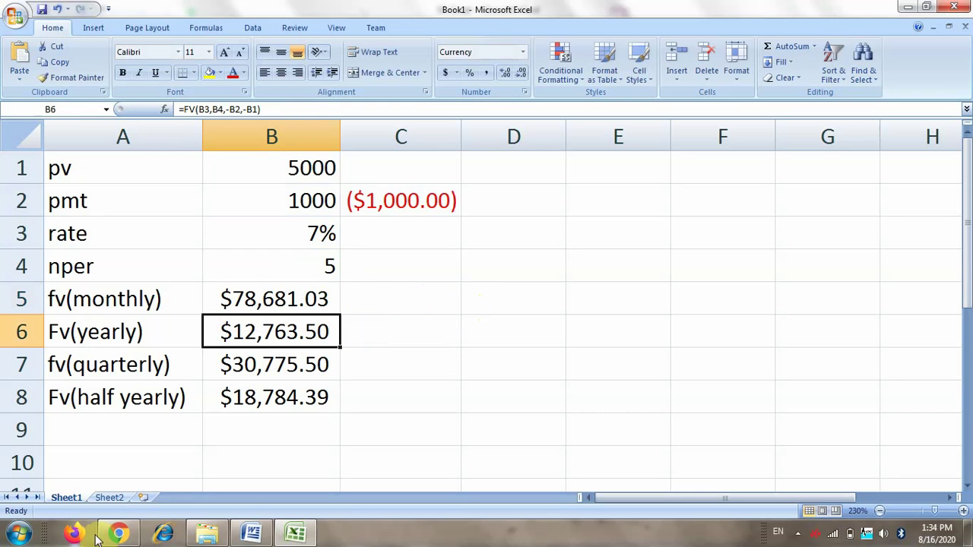
Consult the Goal Seek notes in the Word document and return to Sheet2 of the Excel workbook.
{"action": "left_click", "coordinate": [255, 533]}
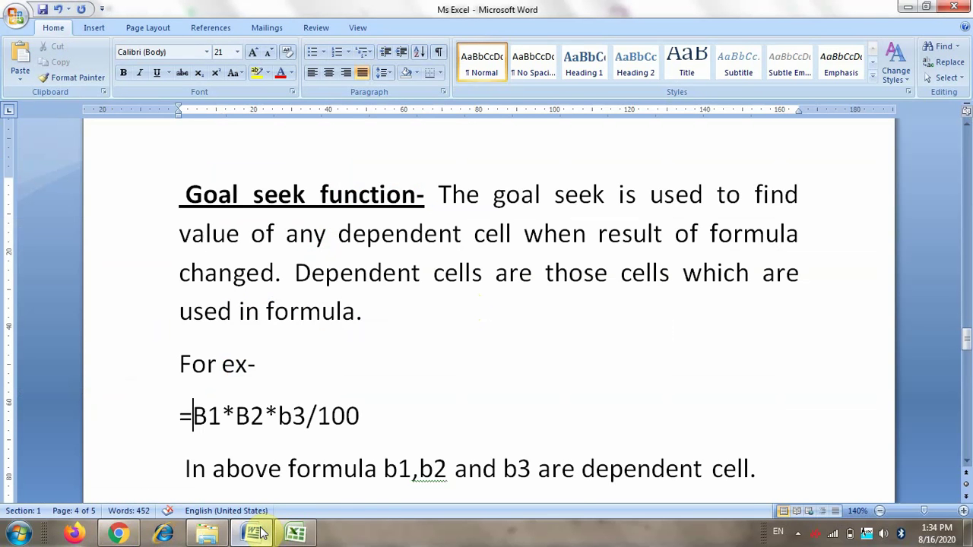
{"action": "left_click", "coordinate": [306, 535]}
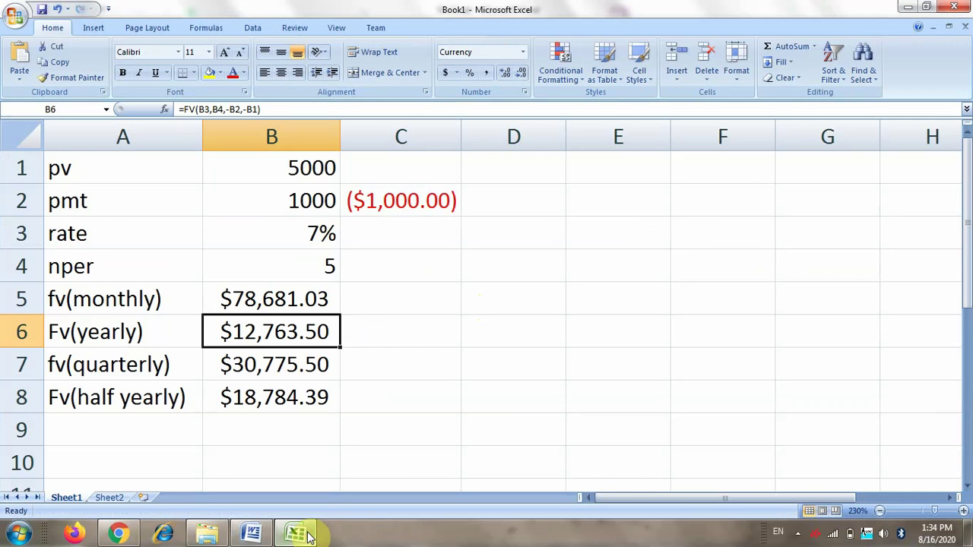
{"action": "left_click", "coordinate": [115, 498]}
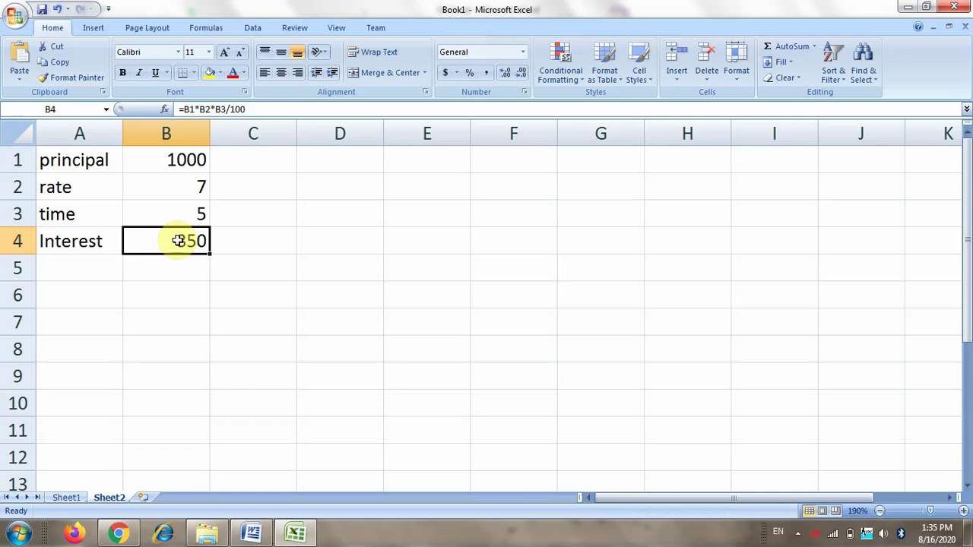
Try overwriting the Interest formula in B4 with the value 500, and undo that entry.
{"action": "type", "text": "500"}
{"action": "key", "text": "Return"}
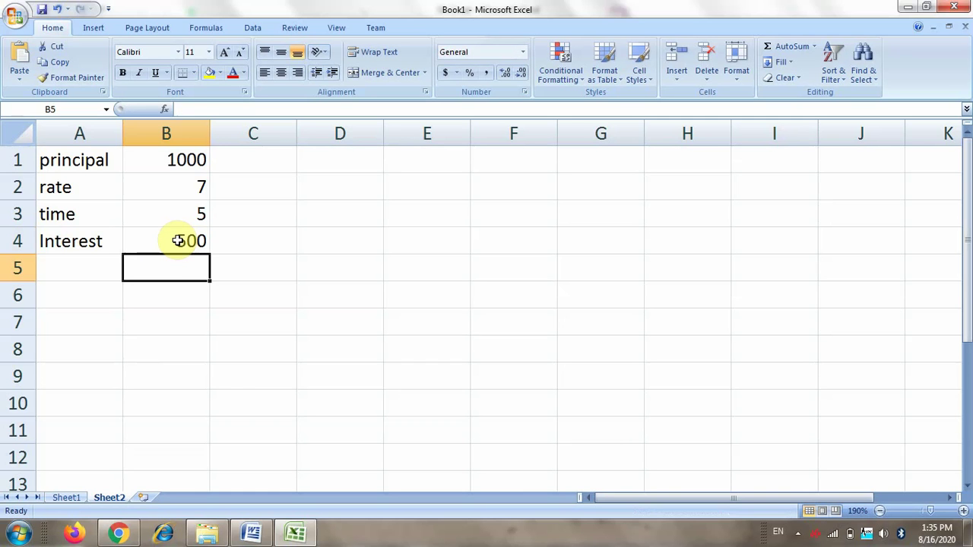
{"action": "left_click", "coordinate": [178, 241]}
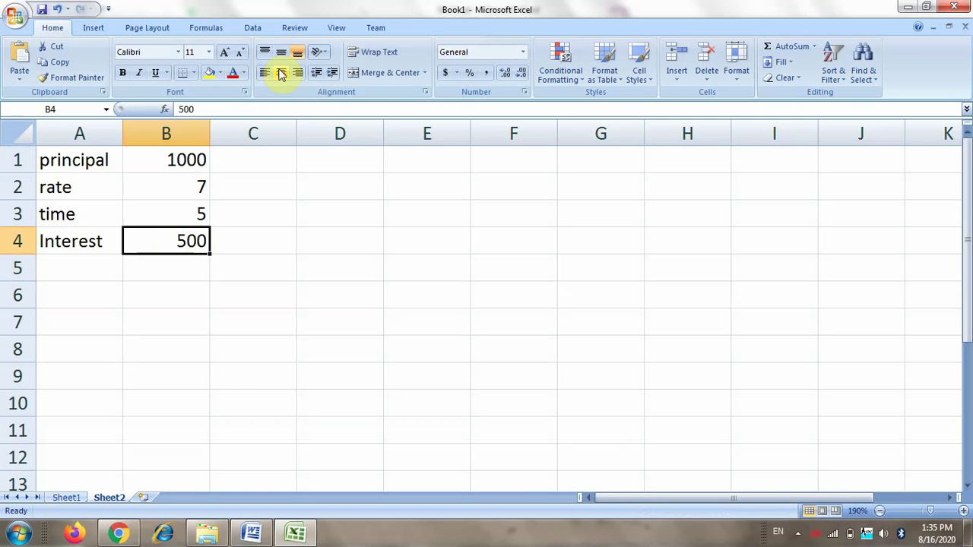
{"action": "left_click", "coordinate": [57, 9]}
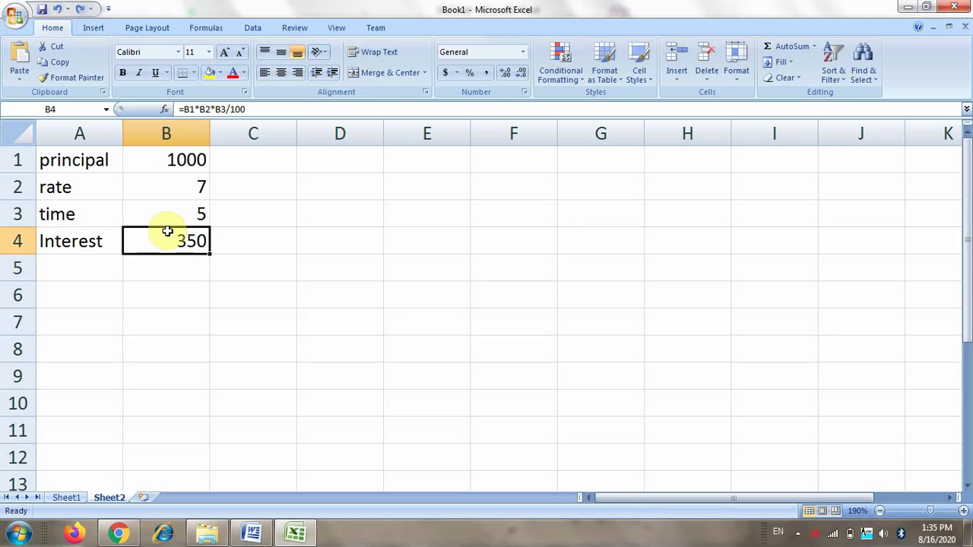
Read the Word notes on dependent cells and the B4 example formula, and return to the Excel workbook.
{"action": "left_click", "coordinate": [262, 535]}
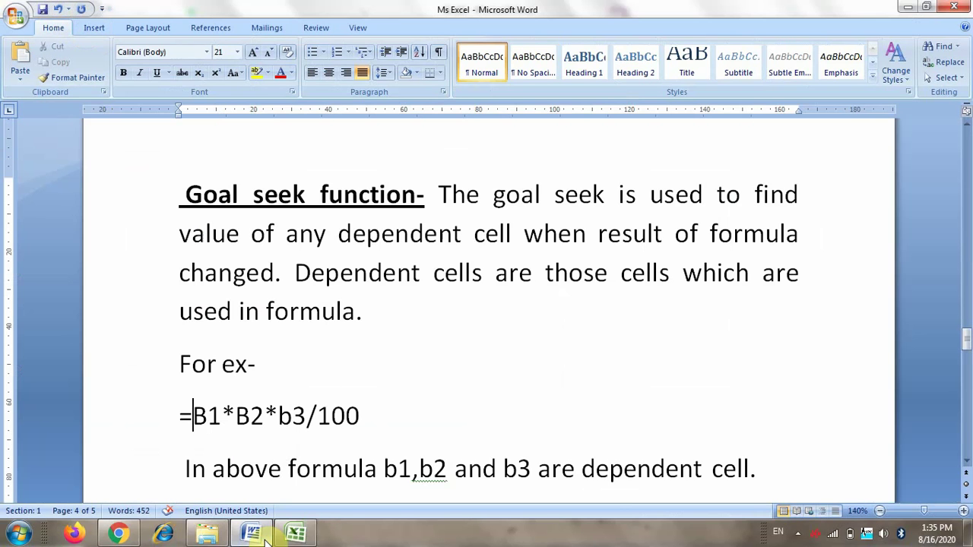
{"action": "key", "text": "Down"}
{"action": "key", "text": "Down"}
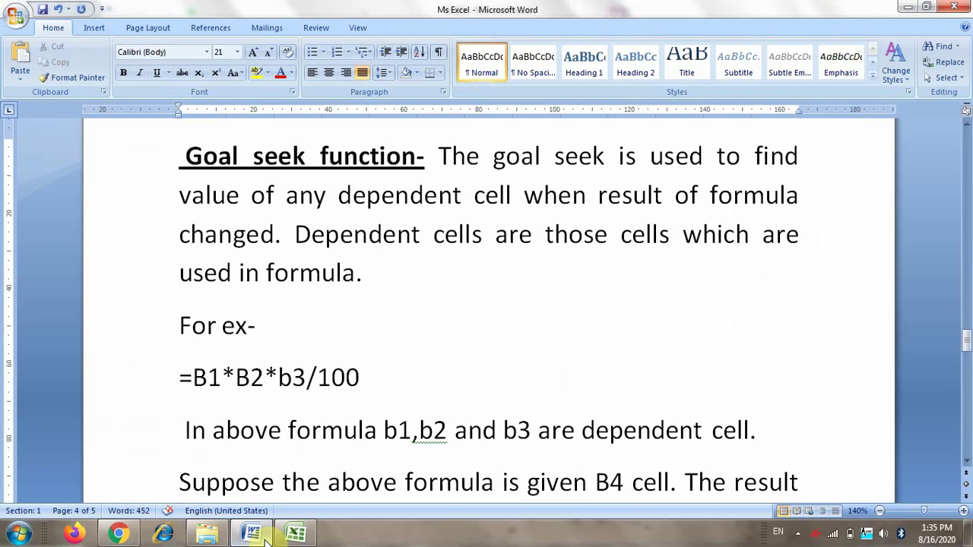
{"action": "key", "text": "Up"}
{"action": "key", "text": "Down"}
{"action": "key", "text": "Down"}
{"action": "key", "text": "Up"}
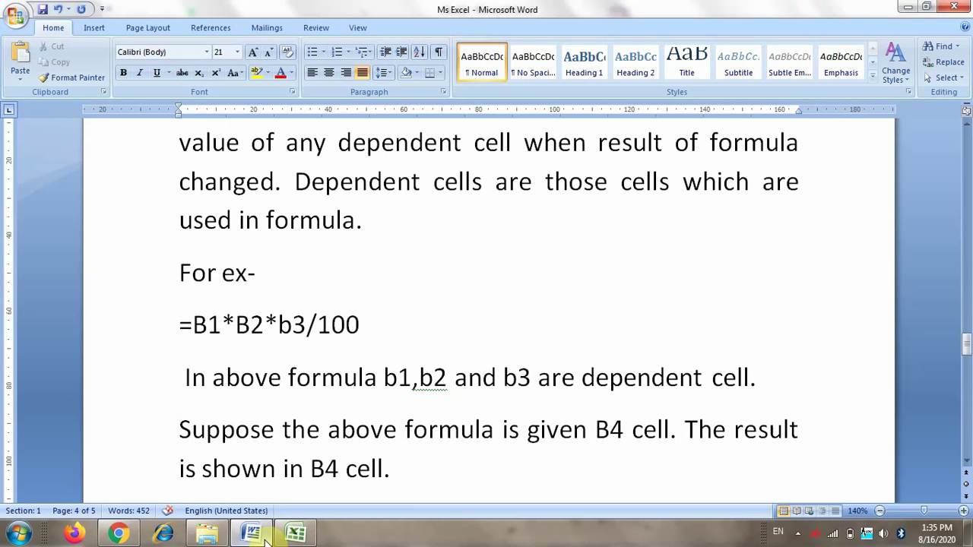
{"action": "key", "text": "Right"}
{"action": "key", "text": "Right"}
{"action": "key", "text": "Right"}
{"action": "key", "text": "Right"}
{"action": "key", "text": "Right"}
{"action": "key", "text": "Right"}
{"action": "key", "text": "Right"}
{"action": "key", "text": "Right"}
{"action": "key", "text": "Right"}
{"action": "key", "text": "Right"}
{"action": "key", "text": "Right"}
{"action": "key", "text": "Right"}
{"action": "key", "text": "Right"}
{"action": "key", "text": "Right"}
{"action": "key", "text": "Right"}
{"action": "key", "text": "Right"}
{"action": "key", "text": "Right"}
{"action": "key", "text": "Right"}
{"action": "key", "text": "Right"}
{"action": "key", "text": "Right"}
{"action": "key", "text": "Right"}
{"action": "key", "text": "Right"}
{"action": "key", "text": "Right"}
{"action": "key", "text": "Right"}
{"action": "key", "text": "Right"}
{"action": "key", "text": "Right"}
{"action": "key", "text": "Right"}
{"action": "key", "text": "Right"}
{"action": "key", "text": "Right"}
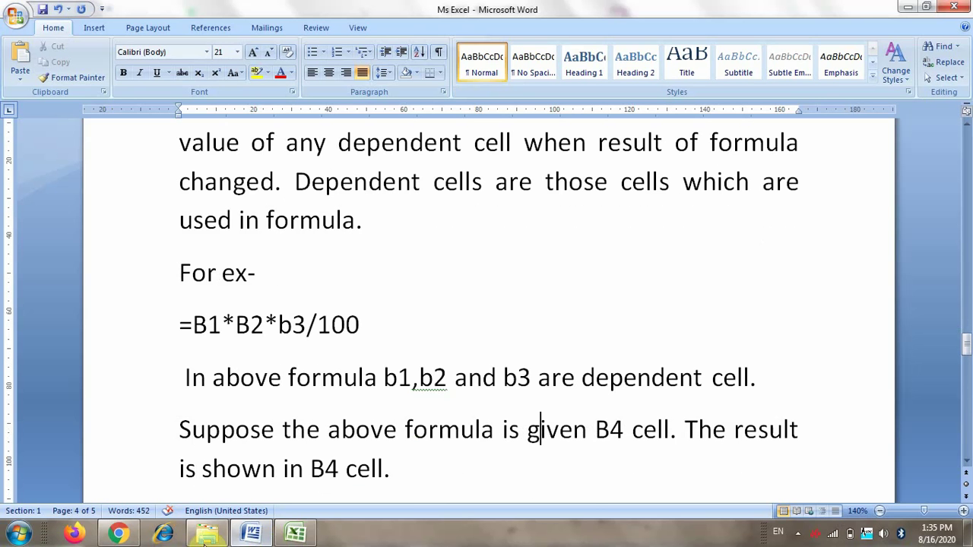
{"action": "left_click", "coordinate": [307, 537]}
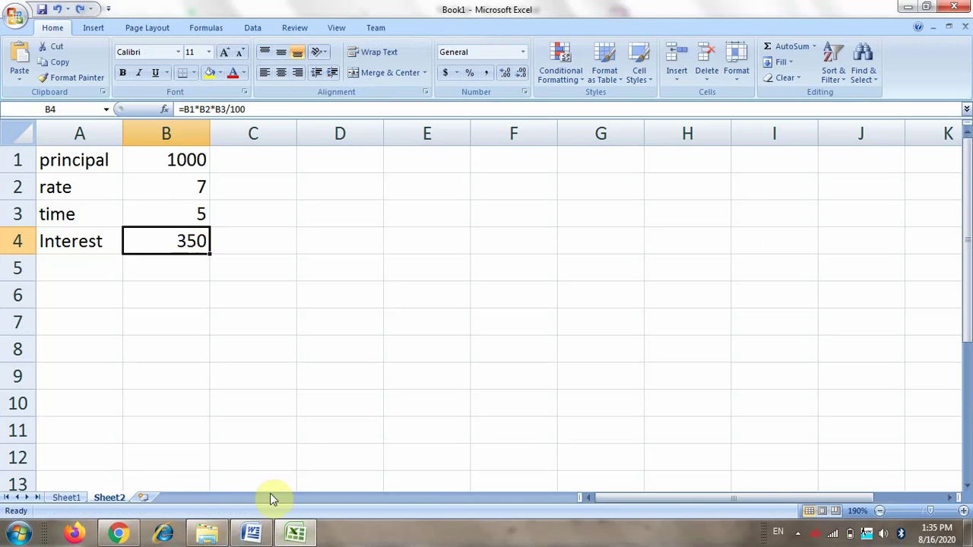
Review the "Steps for using goal seek function" section in the Word document and return to the Excel workbook.
{"action": "left_click", "coordinate": [261, 535]}
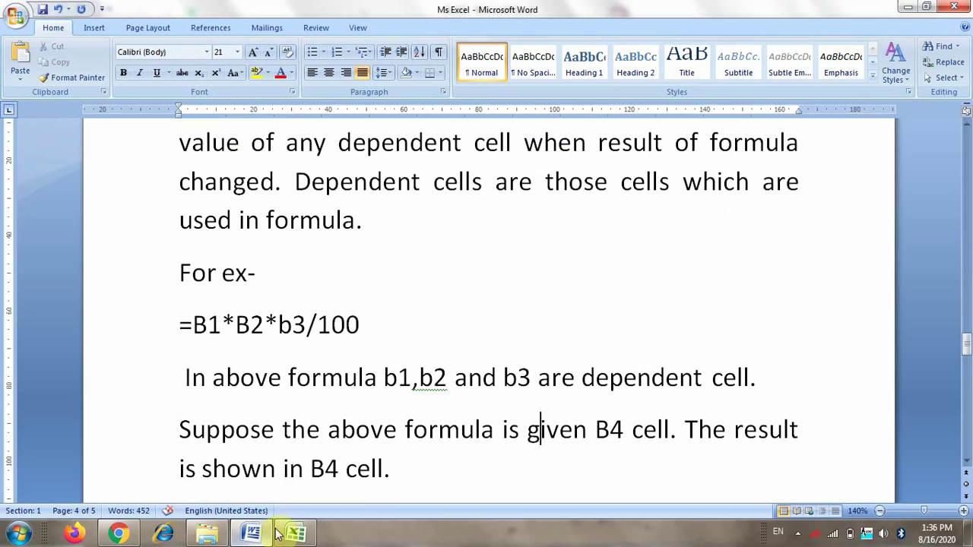
{"action": "scroll", "coordinate": [967, 463], "scroll_direction": "down", "scroll_amount": 4}
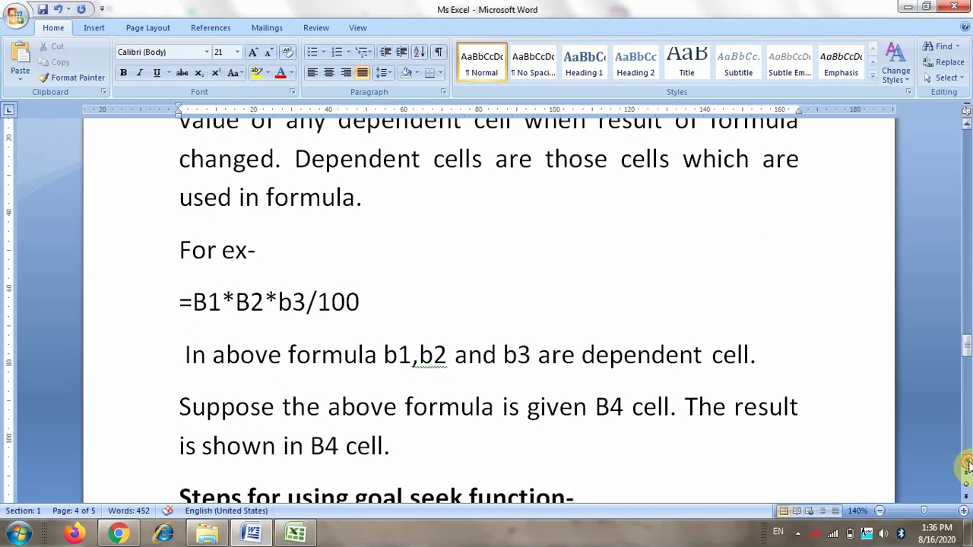
{"action": "scroll", "coordinate": [967, 464], "scroll_direction": "down", "scroll_amount": 4}
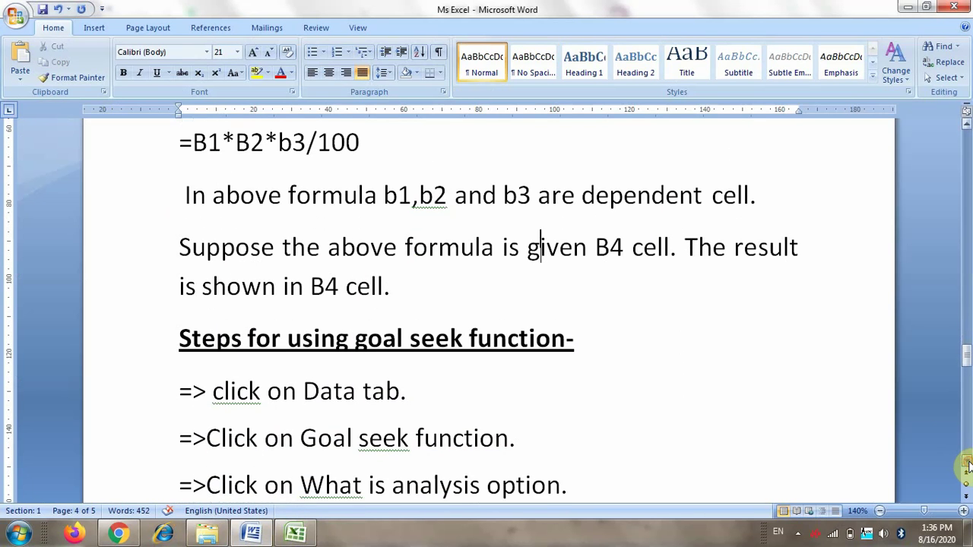
{"action": "scroll", "coordinate": [967, 464], "scroll_direction": "down", "scroll_amount": 2}
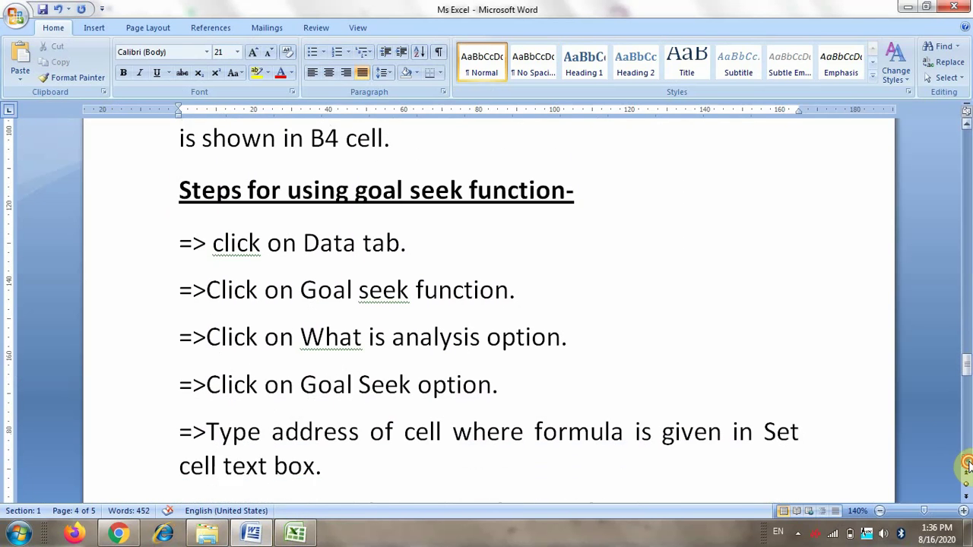
{"action": "left_click", "coordinate": [296, 534]}
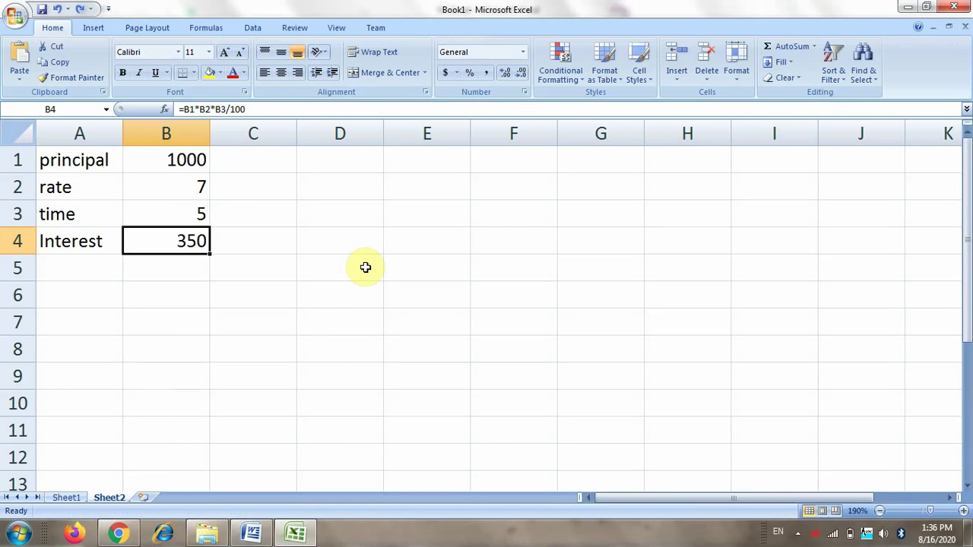
Start Goal Seek on Sheet2 and enter b4 as the set cell.
{"action": "left_click", "coordinate": [257, 27]}
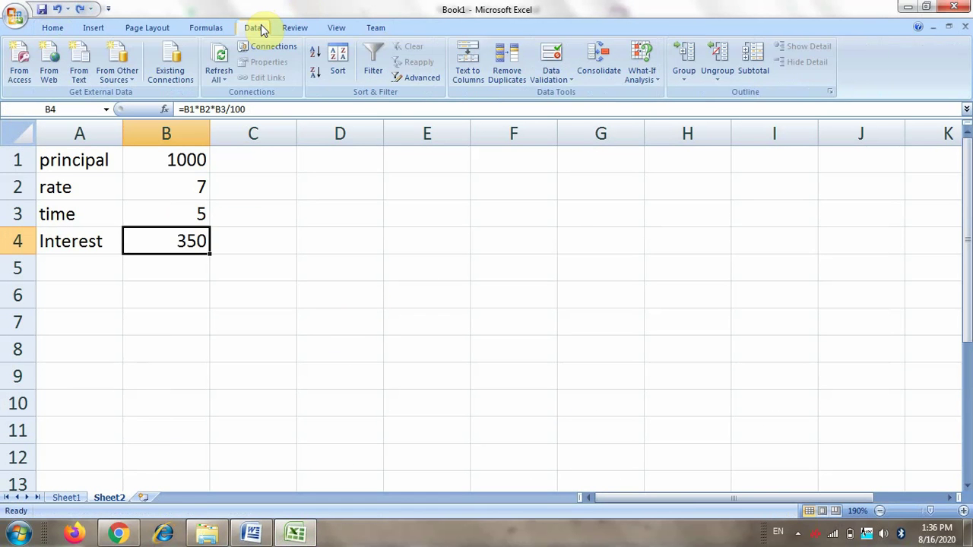
{"action": "left_click", "coordinate": [643, 81]}
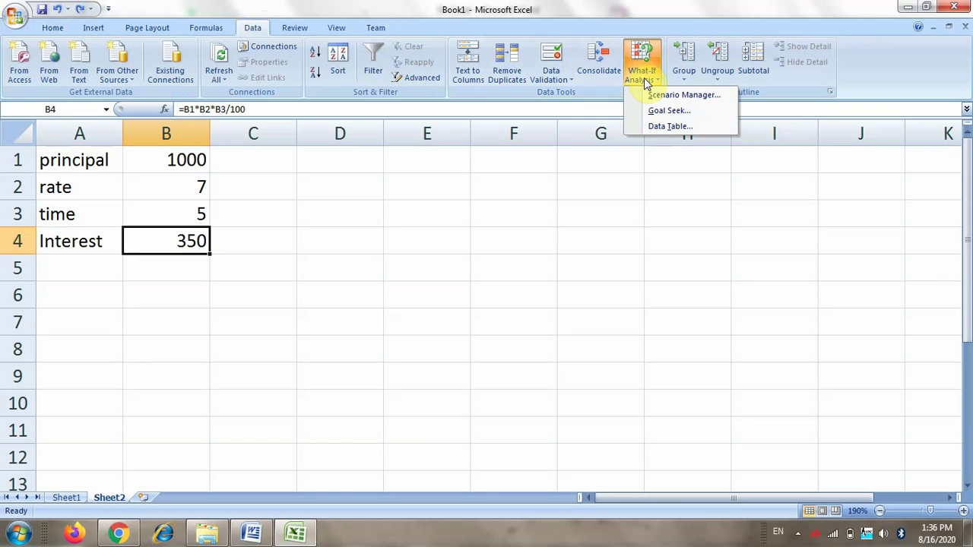
{"action": "left_click", "coordinate": [684, 113]}
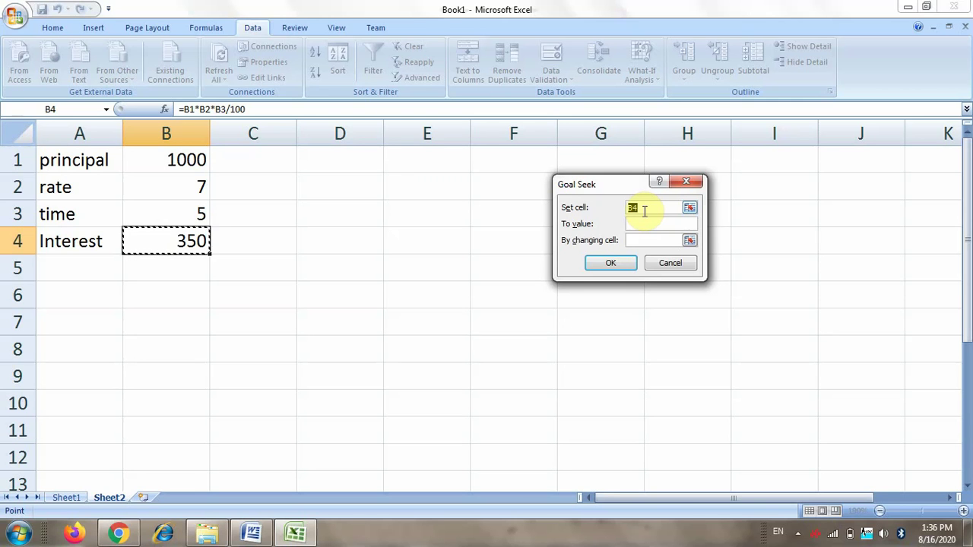
{"action": "type", "text": "B"}
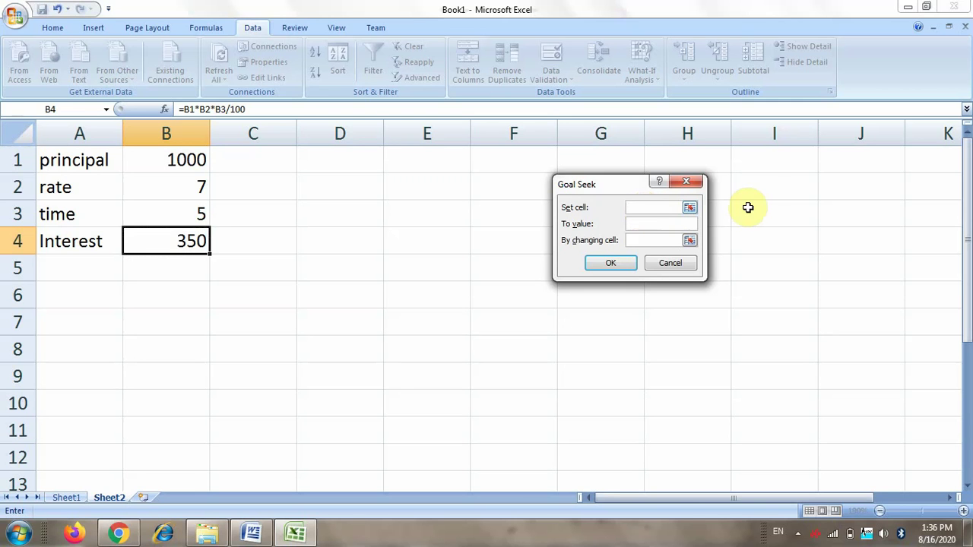
{"action": "left_click", "coordinate": [765, 187]}
{"action": "key", "text": "BackSpace"}
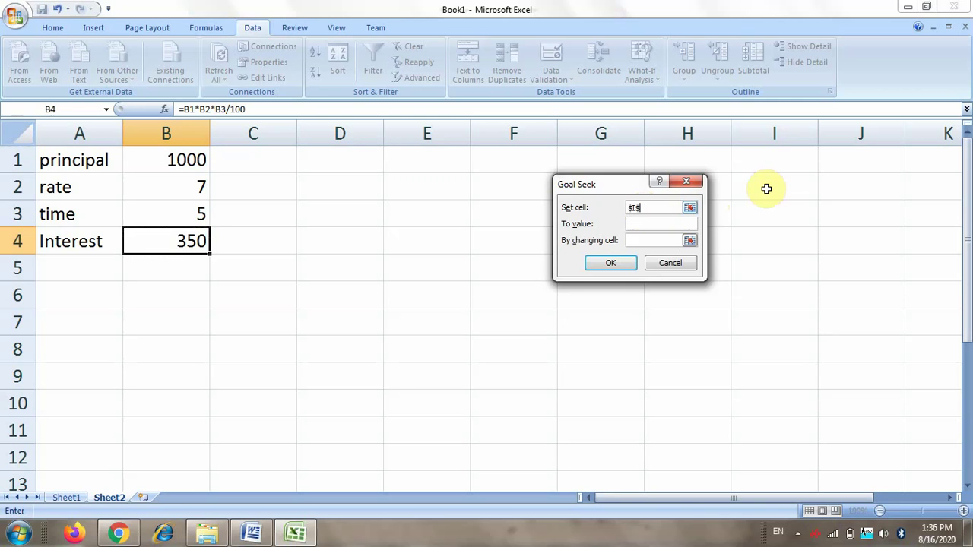
{"action": "key", "text": "BackSpace"}
{"action": "type", "text": "b4"}
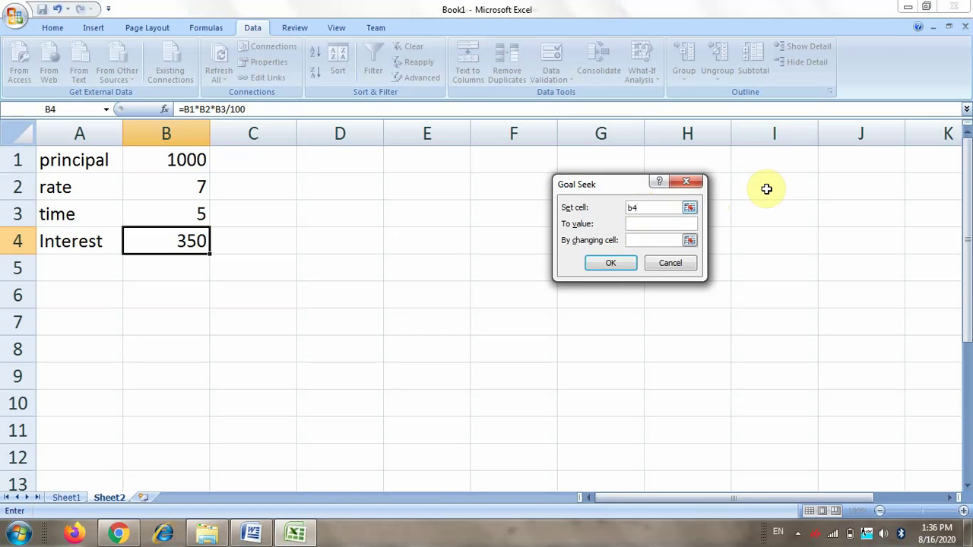
Run Goal Seek with the target value 500 by changing the principal cell b1.
{"action": "left_click", "coordinate": [642, 224]}
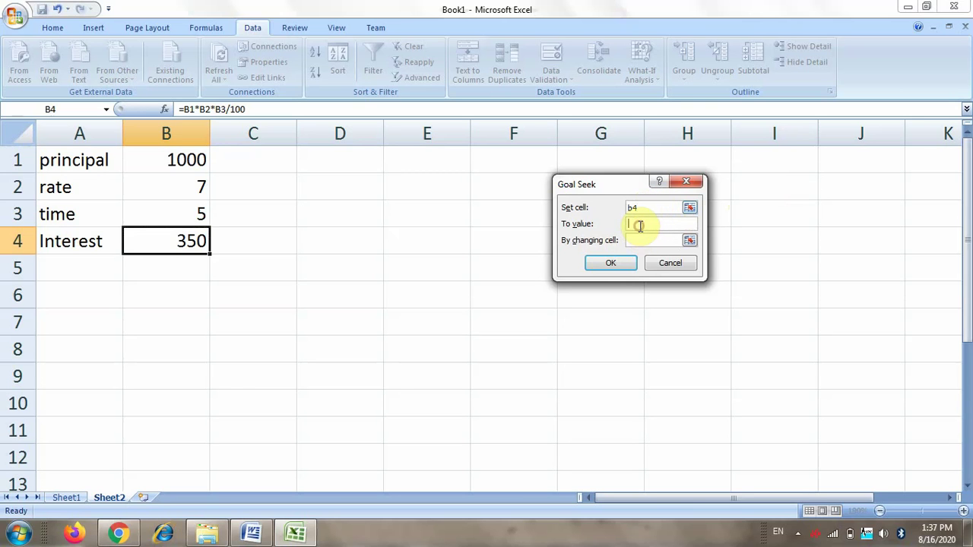
{"action": "type", "text": "500"}
{"action": "left_click", "coordinate": [642, 239]}
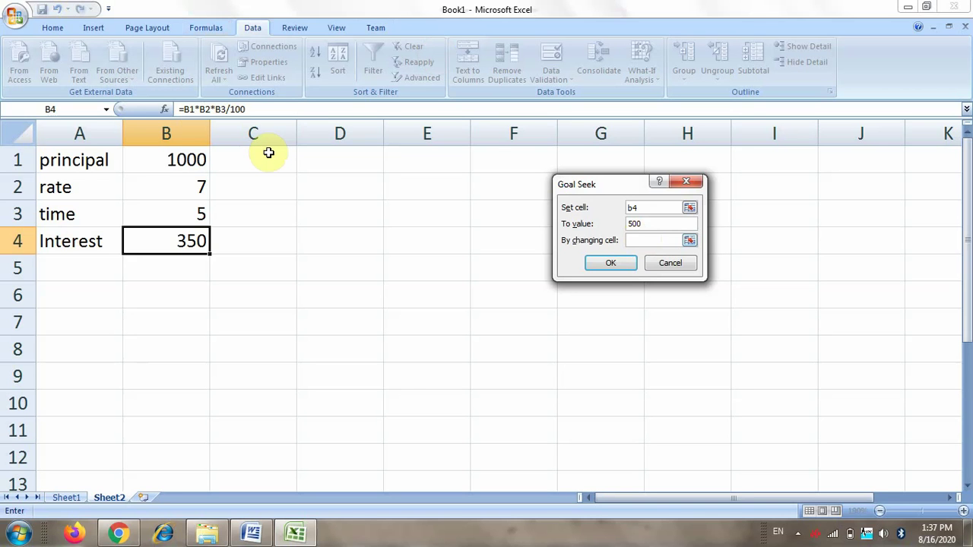
{"action": "type", "text": "b1"}
{"action": "left_click", "coordinate": [615, 264]}
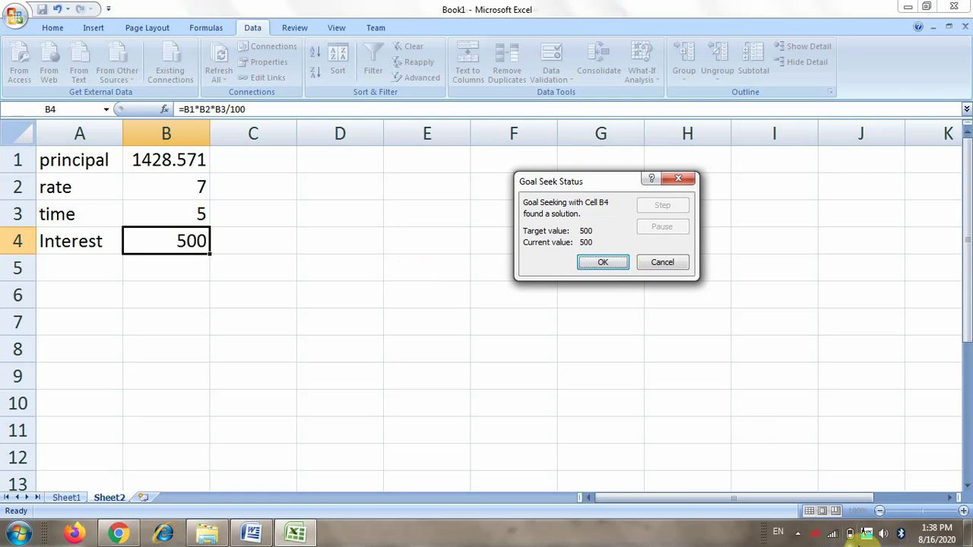
{"action": "left_click", "coordinate": [798, 535]}
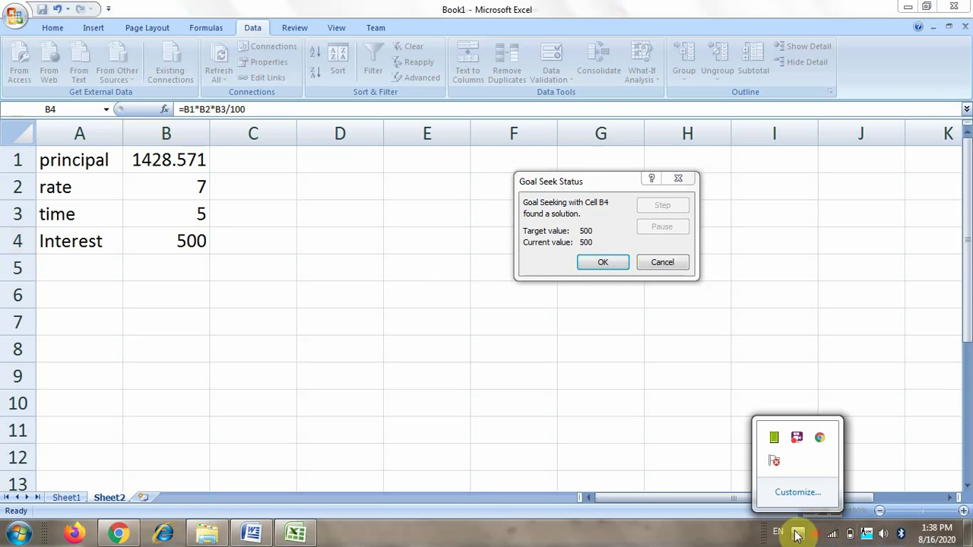
{"action": "double_click", "coordinate": [772, 439]}
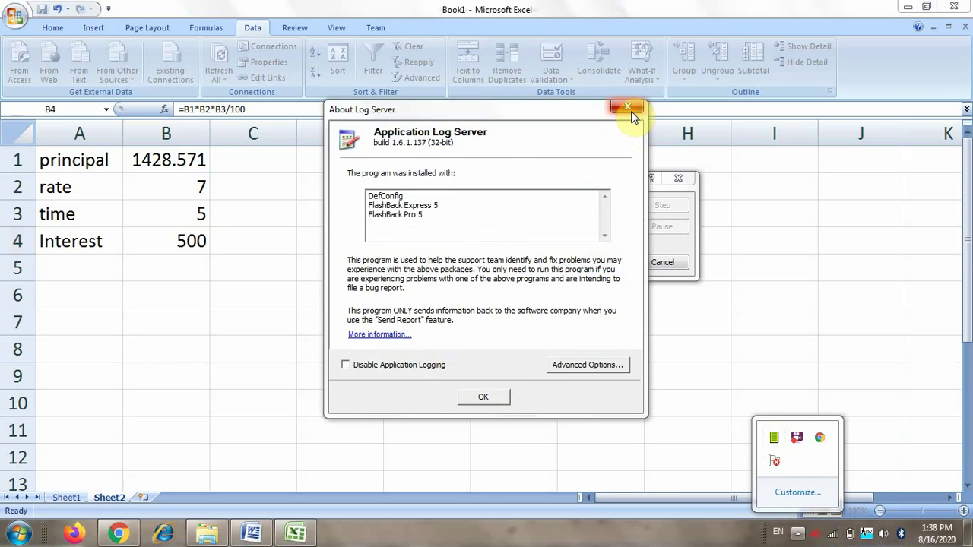
{"action": "left_click", "coordinate": [633, 114]}
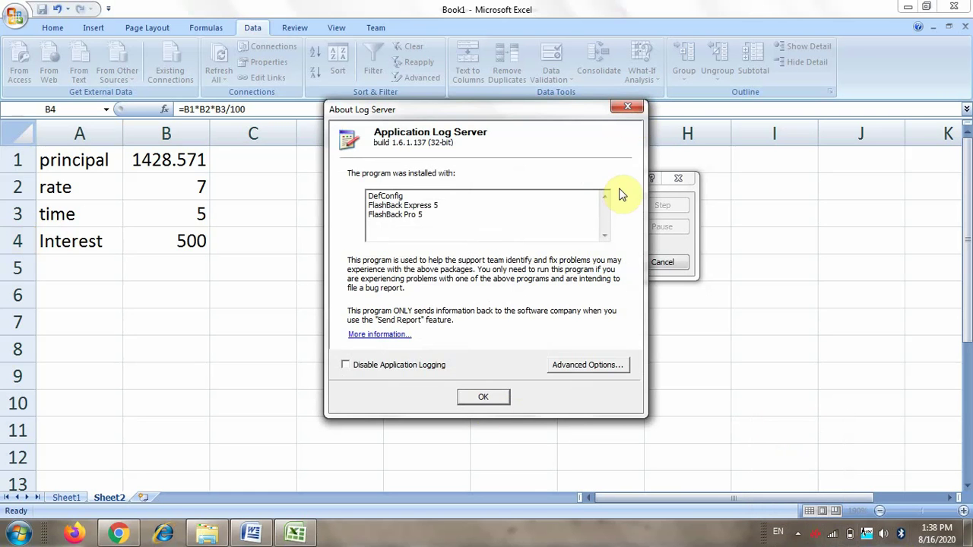
{"action": "left_click", "coordinate": [628, 107]}
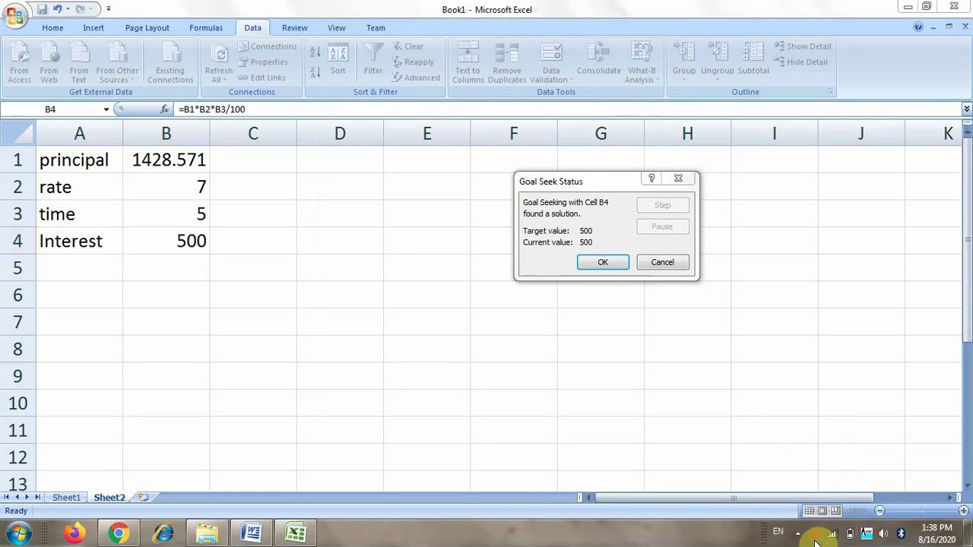
{"action": "left_click", "coordinate": [798, 532]}
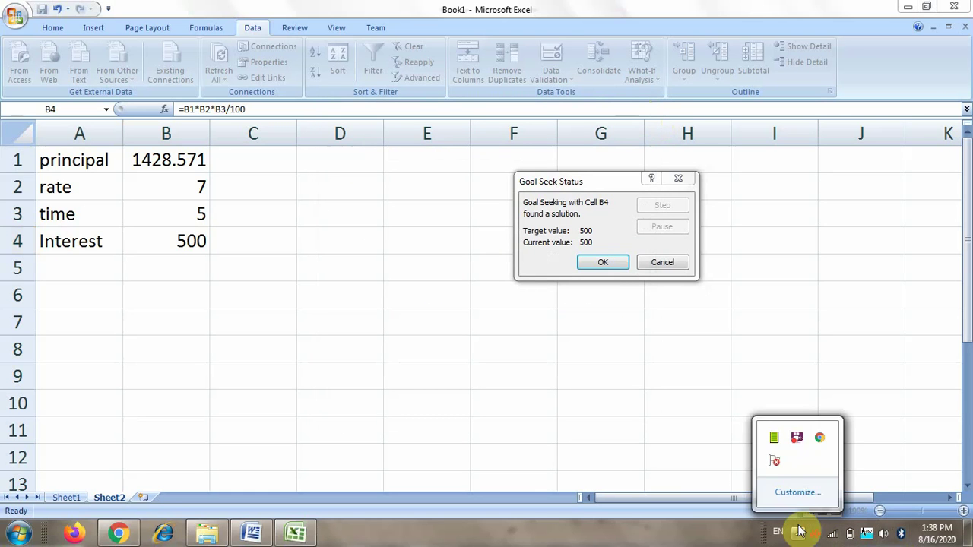
{"action": "left_click", "coordinate": [796, 437]}
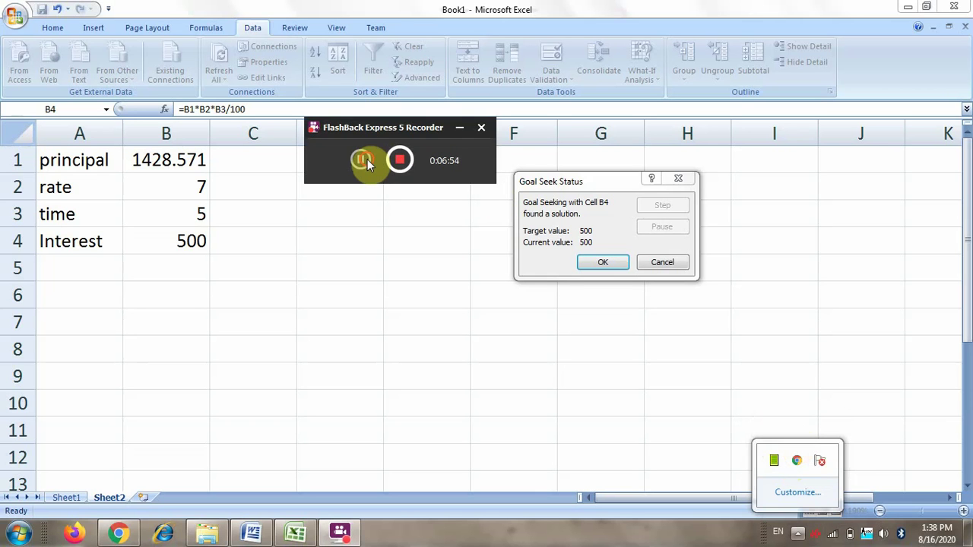
{"action": "left_click", "coordinate": [362, 160]}
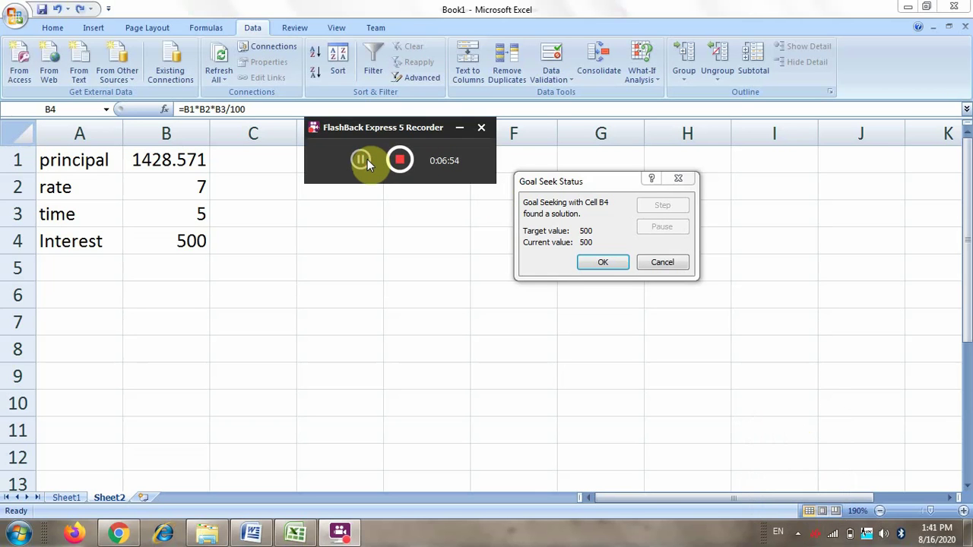
{"action": "left_click", "coordinate": [459, 133]}
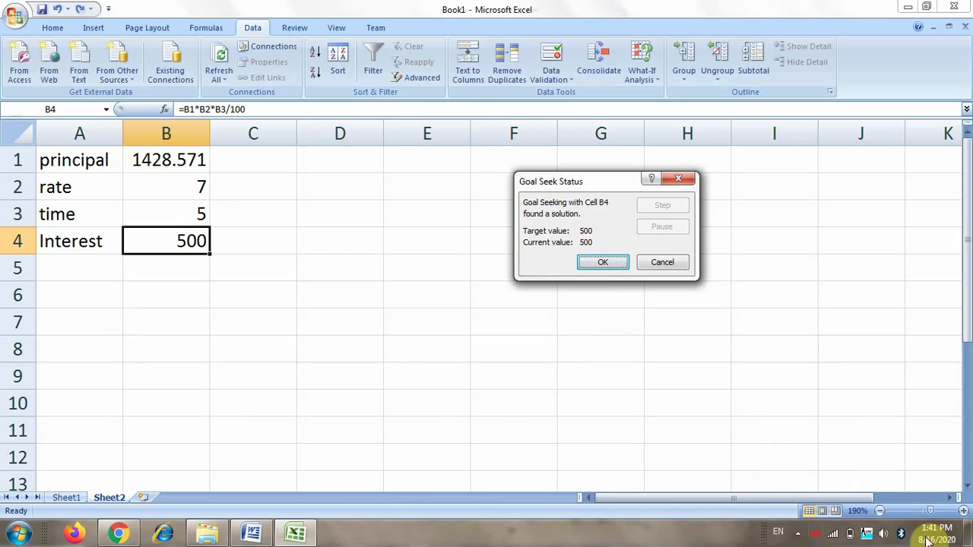
{"action": "left_click", "coordinate": [799, 535]}
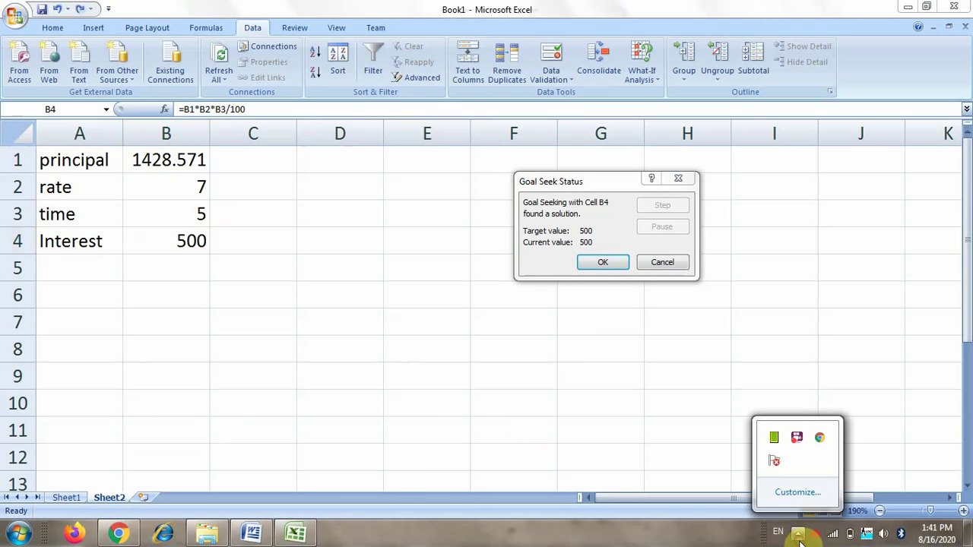
{"action": "left_click", "coordinate": [797, 439]}
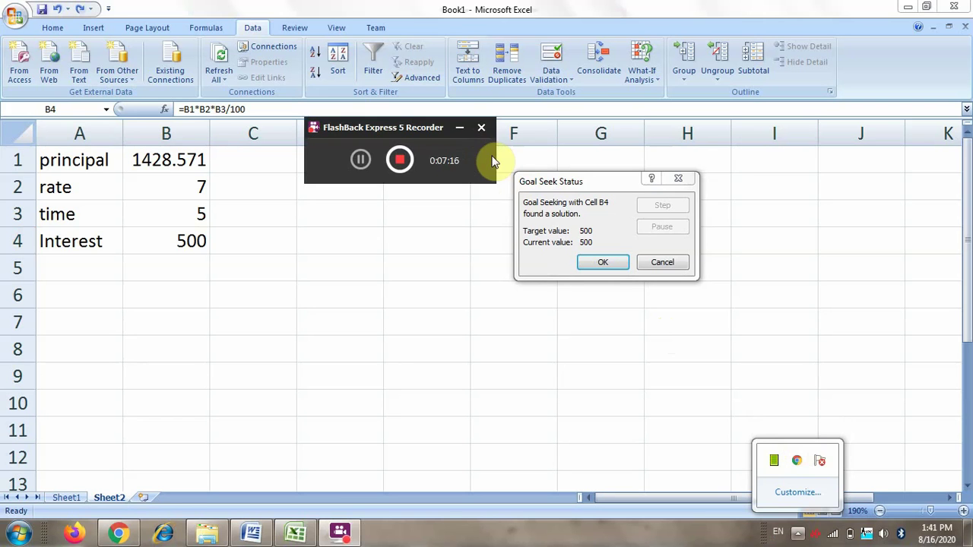
{"action": "left_click", "coordinate": [459, 128]}
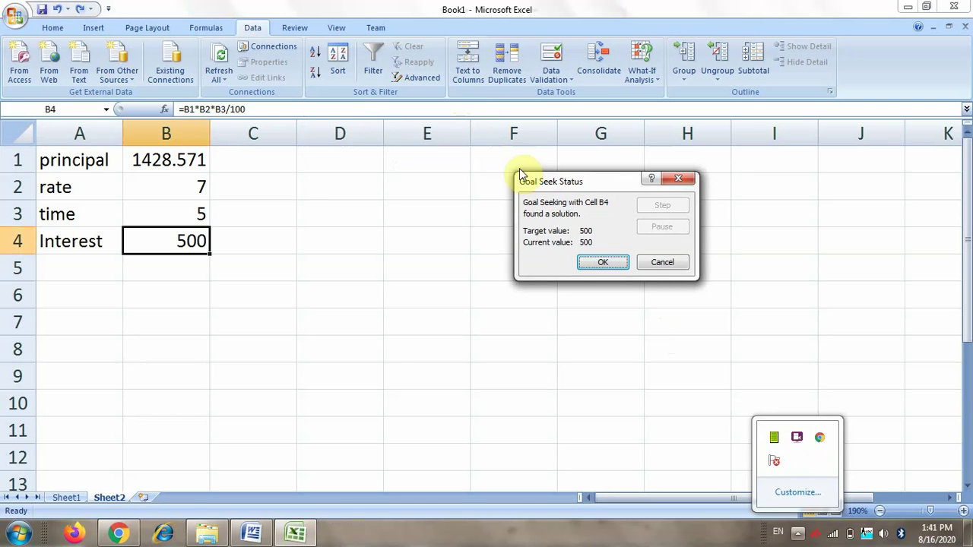
Discard the previous Goal Seek result, run Goal Seek for B4 with target value 400 by changing rate cell b2, and keep the solution.
{"action": "left_click", "coordinate": [668, 263]}
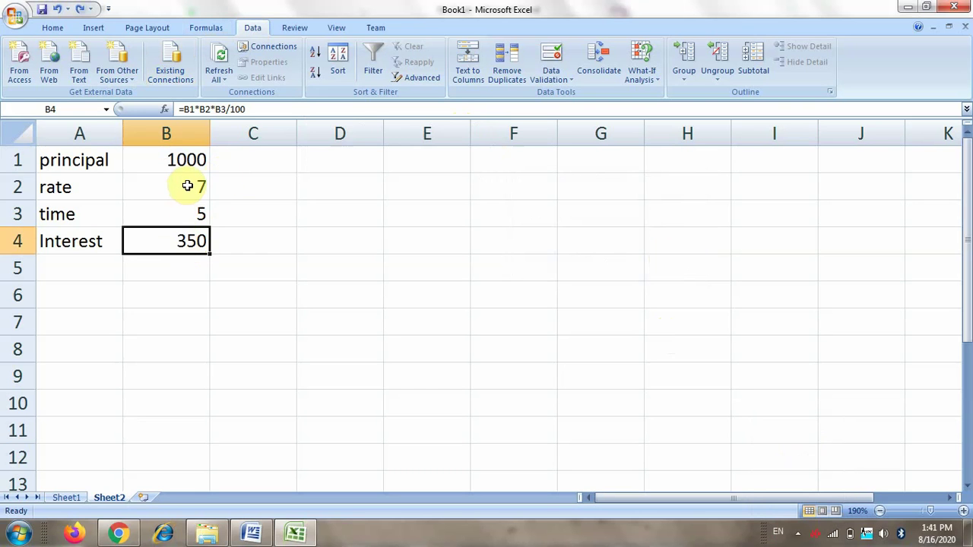
{"action": "left_click", "coordinate": [644, 76]}
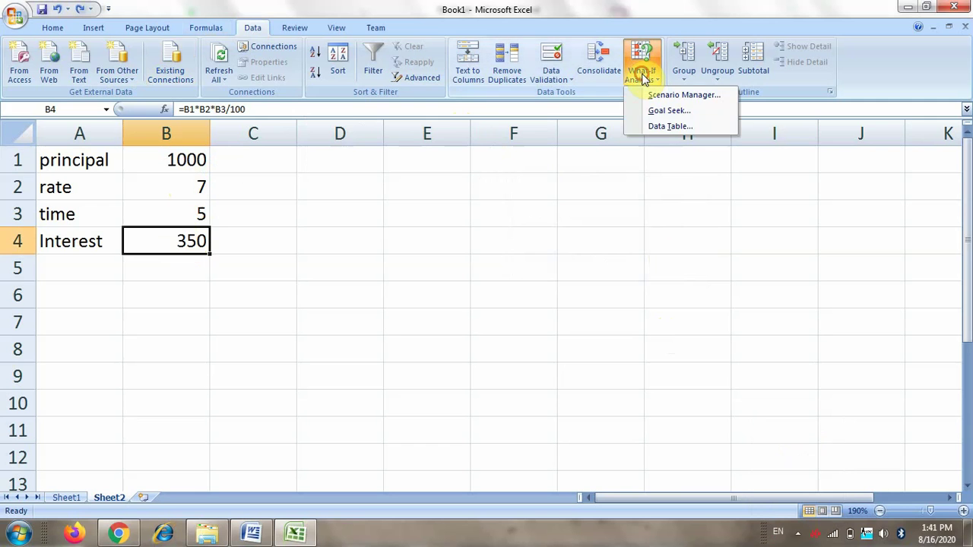
{"action": "left_click", "coordinate": [669, 112]}
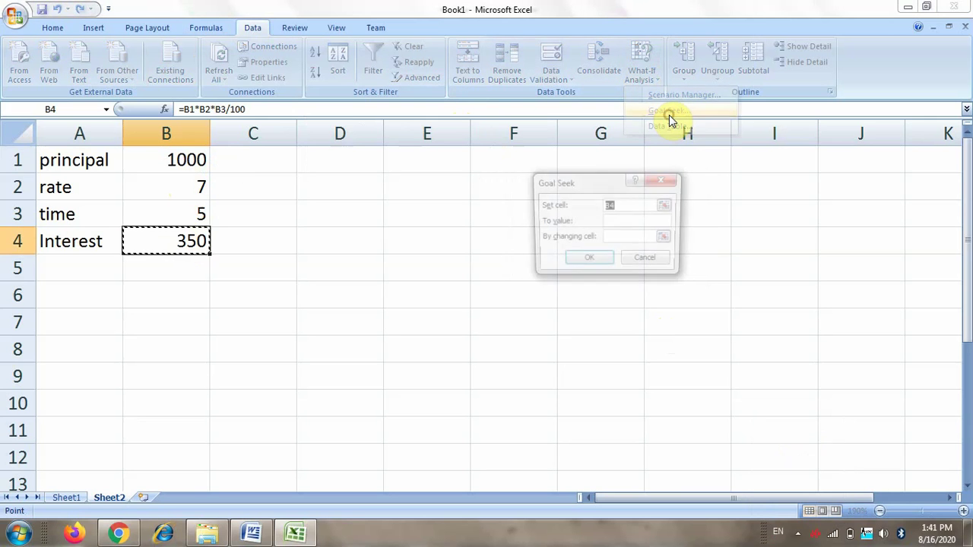
{"action": "left_click", "coordinate": [629, 221]}
{"action": "type", "text": "400"}
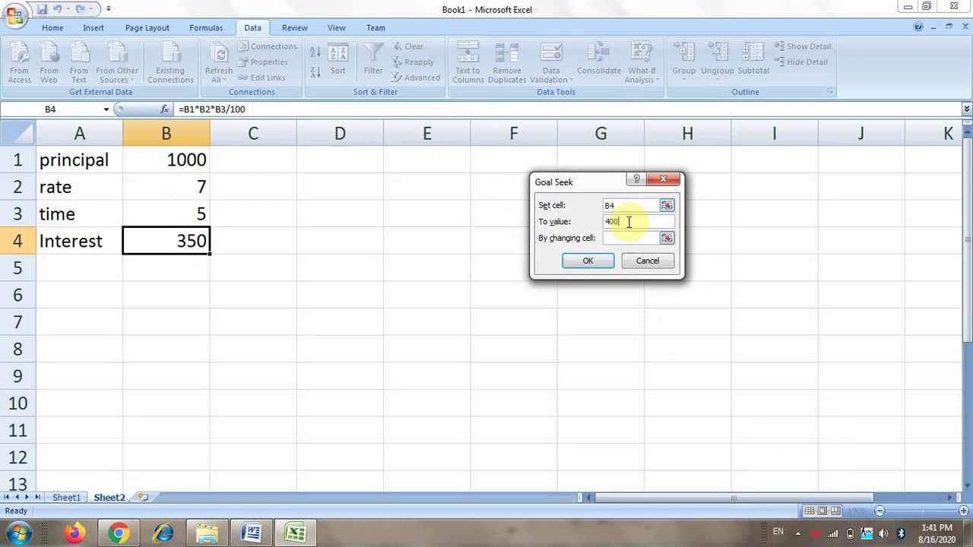
{"action": "left_click", "coordinate": [607, 238]}
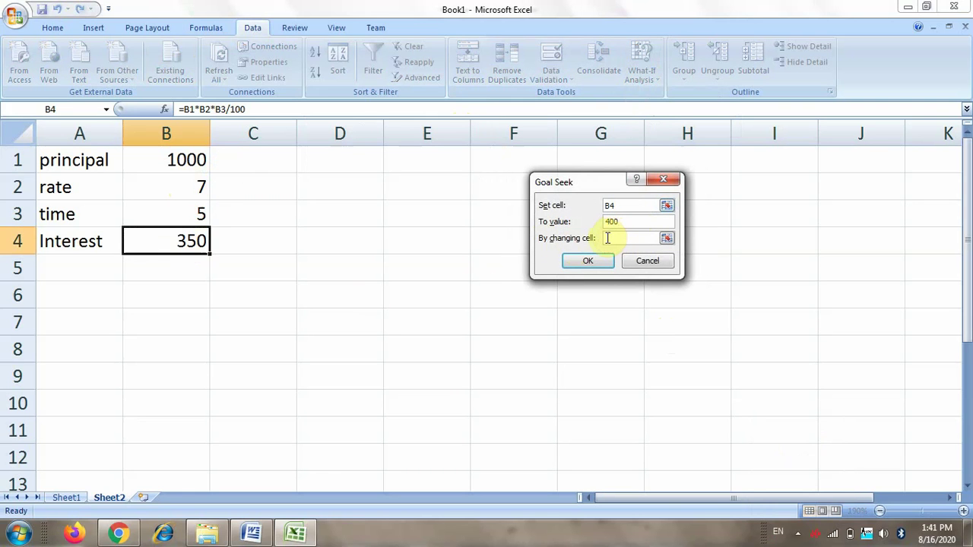
{"action": "left_click", "coordinate": [607, 238]}
{"action": "type", "text": "b"}
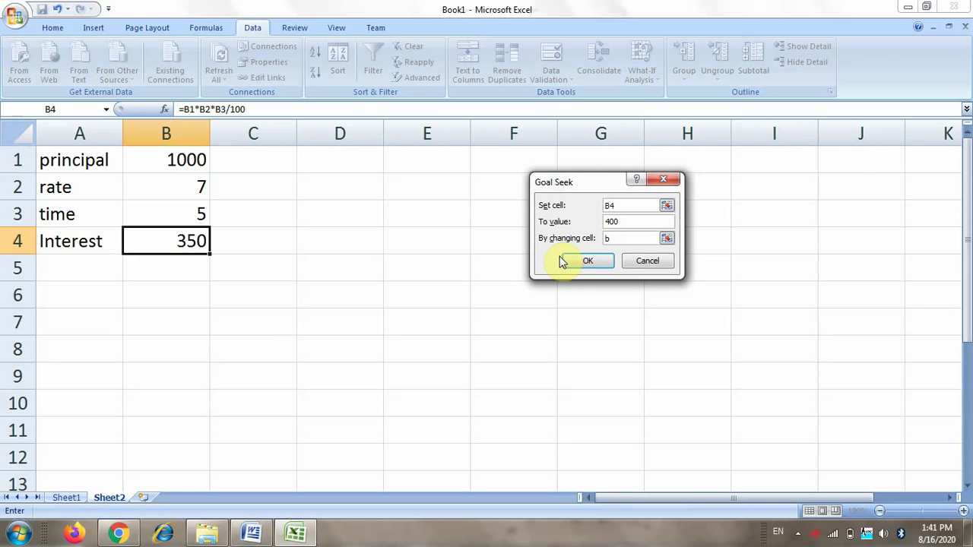
{"action": "type", "text": "2"}
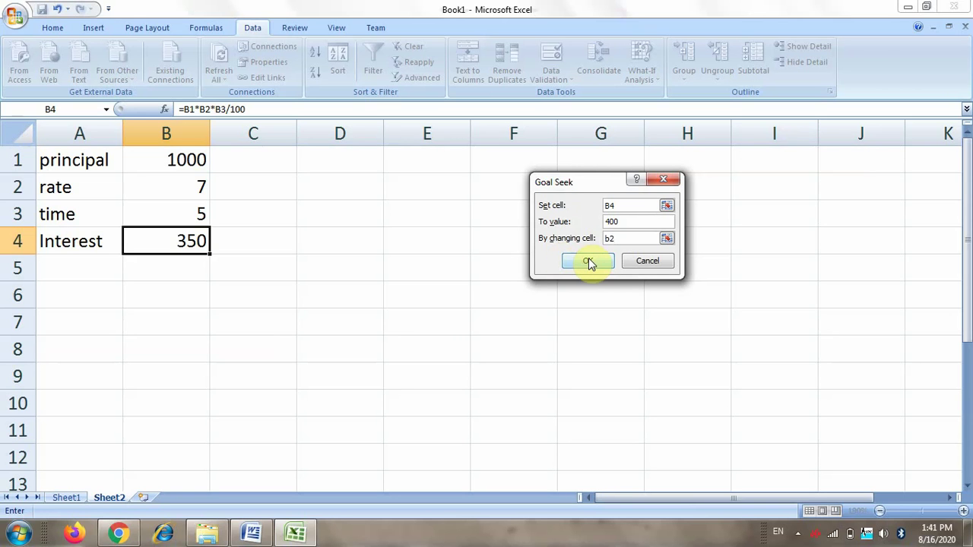
{"action": "left_click", "coordinate": [590, 261]}
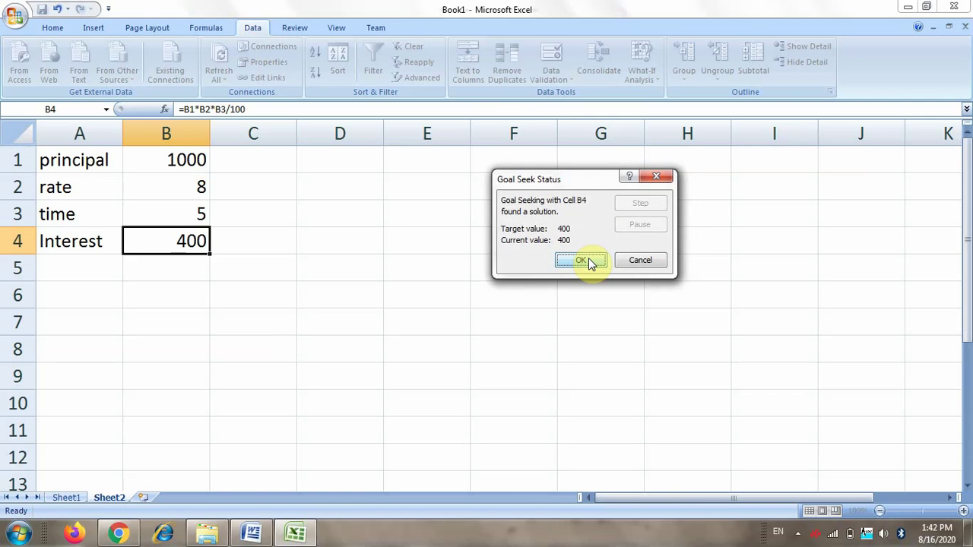
{"action": "left_click", "coordinate": [588, 259]}
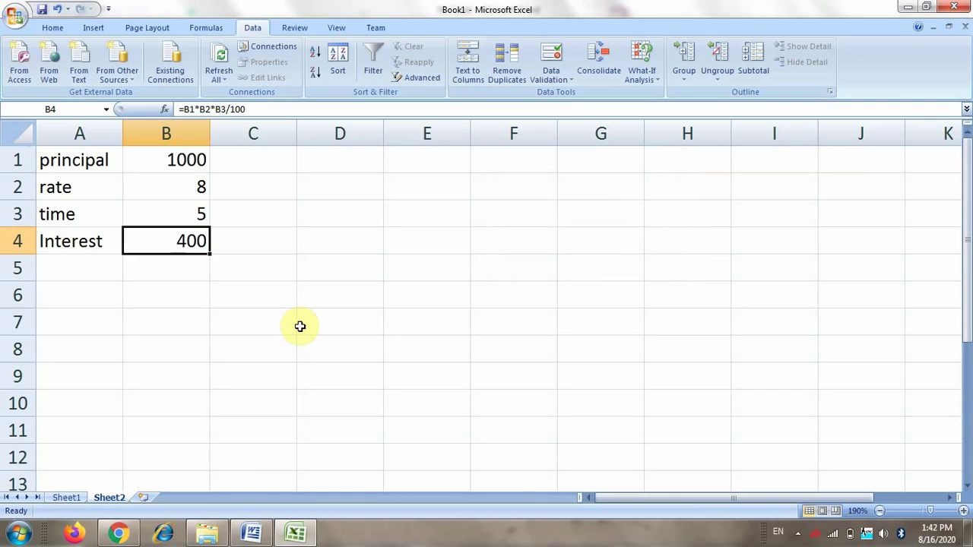
Examine the pv, pmt, rate and nper input cells on Sheet1.
{"action": "left_click", "coordinate": [67, 496]}
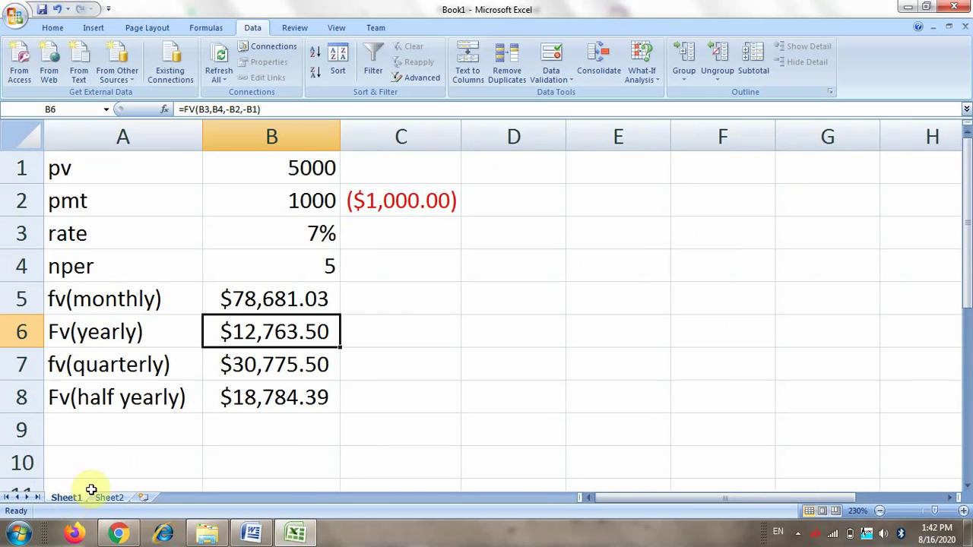
{"action": "left_click", "coordinate": [304, 162]}
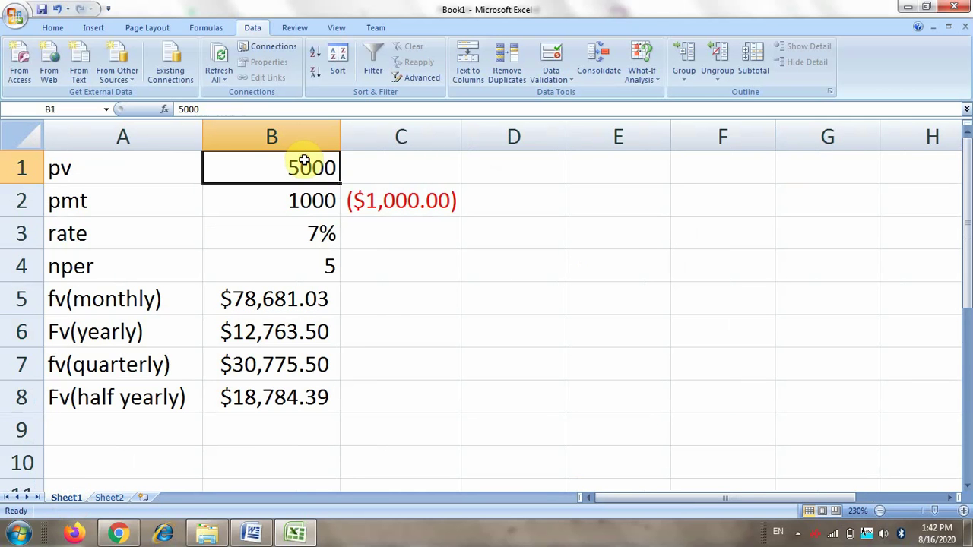
{"action": "left_click", "coordinate": [283, 199]}
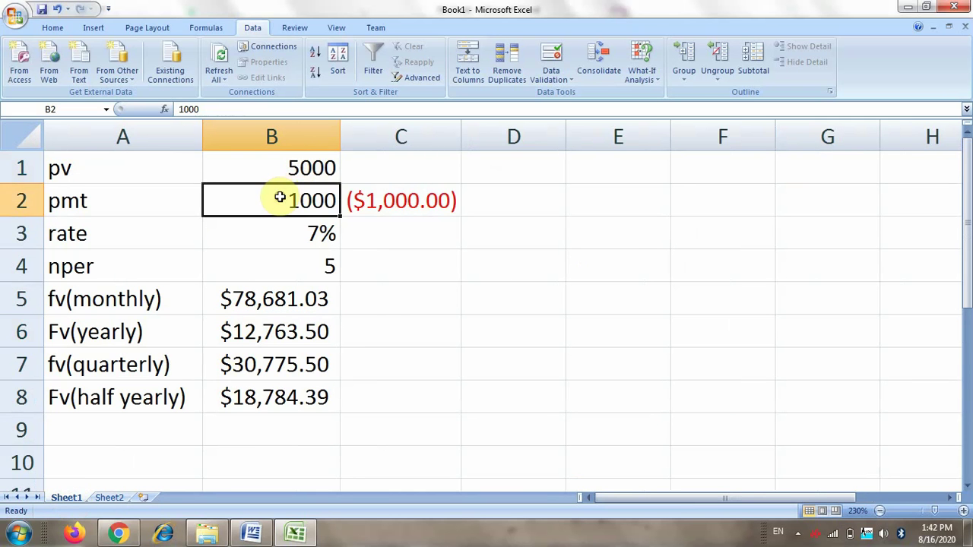
{"action": "left_click", "coordinate": [321, 232]}
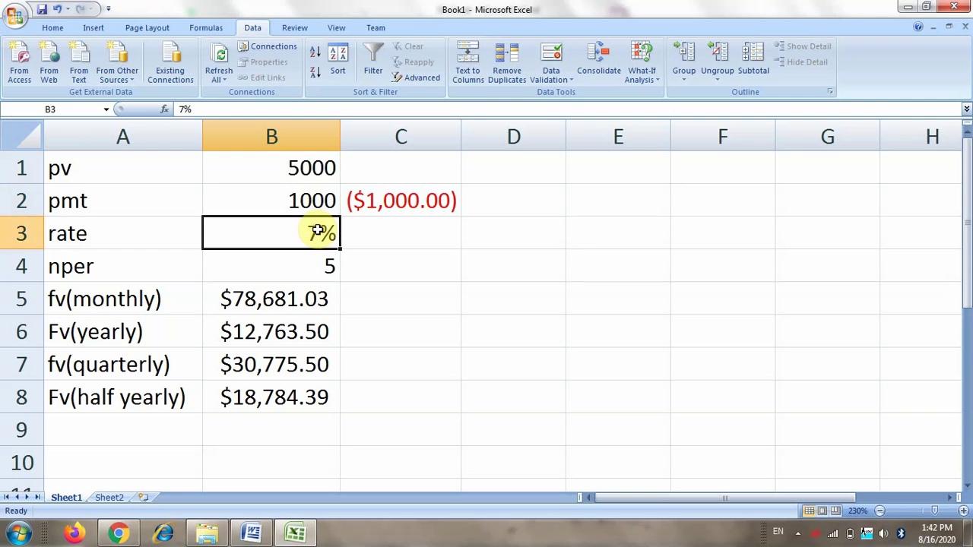
{"action": "left_click", "coordinate": [267, 268]}
Run Goal Seek on the fv(monthly) cell B5 with target value 100000 by changing the pmt cell b2, and keep the solution.
{"action": "left_click", "coordinate": [272, 298]}
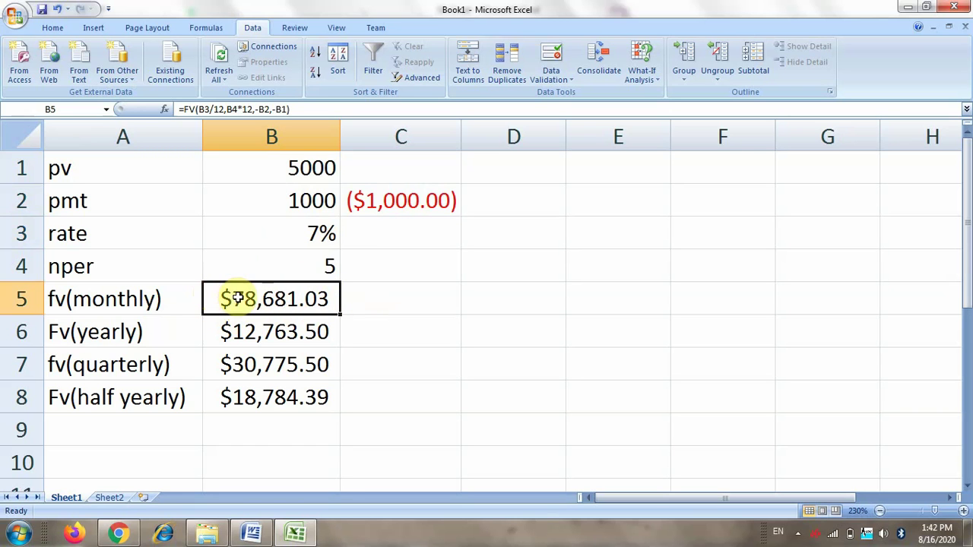
{"action": "left_click", "coordinate": [645, 79]}
{"action": "left_click", "coordinate": [663, 111]}
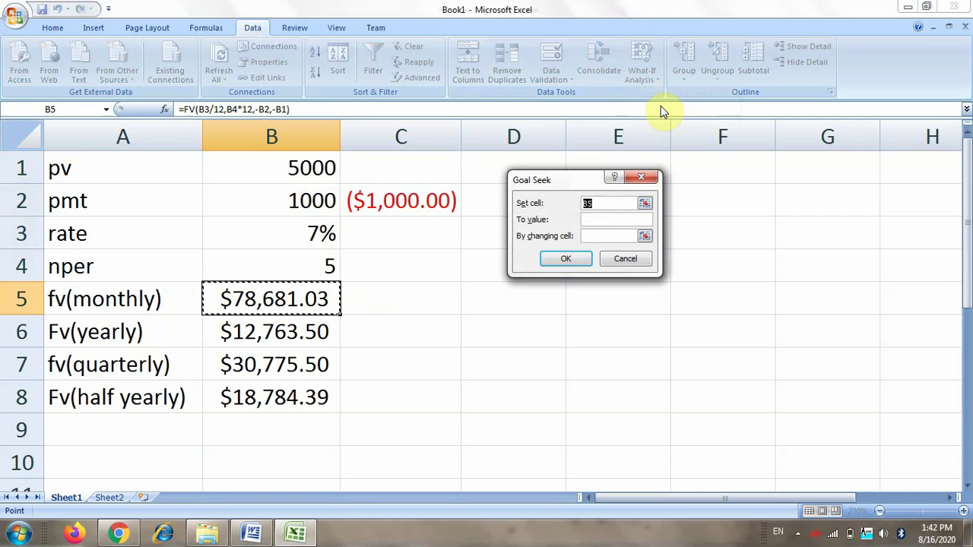
{"action": "left_click", "coordinate": [593, 220]}
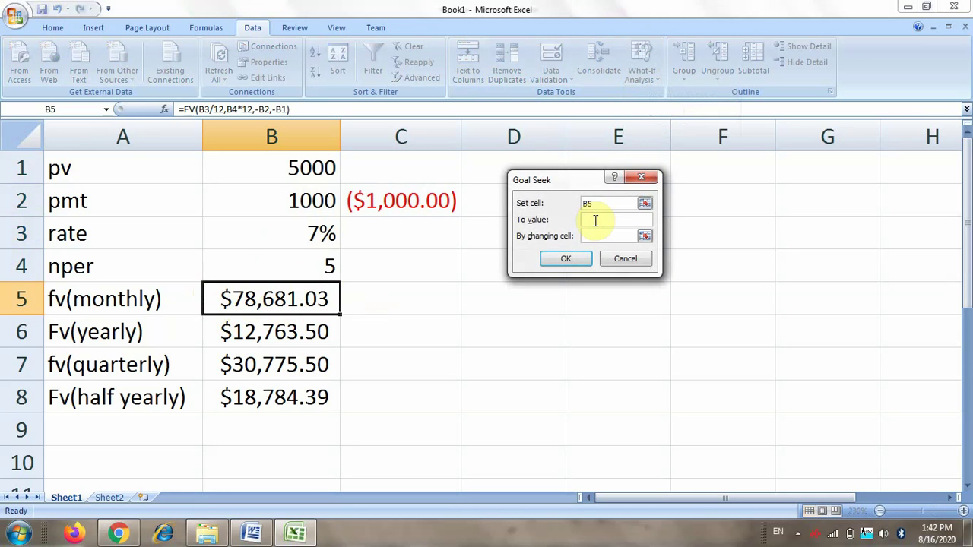
{"action": "type", "text": "100000"}
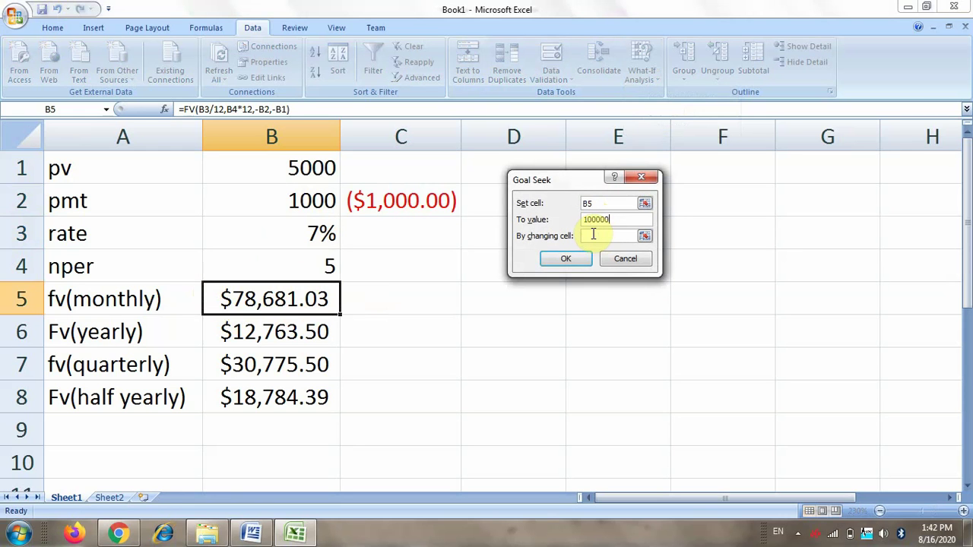
{"action": "left_click", "coordinate": [589, 236]}
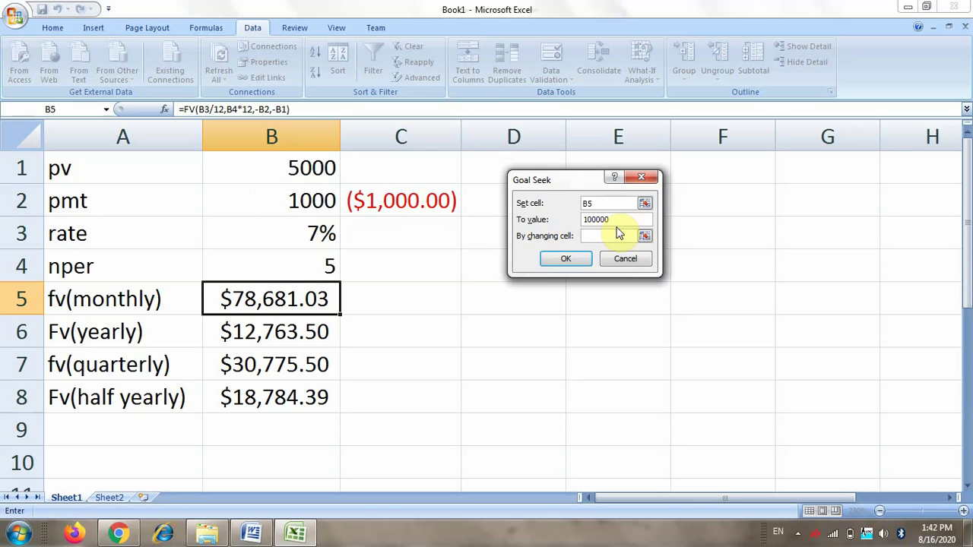
{"action": "type", "text": "b2"}
{"action": "left_click", "coordinate": [565, 259]}
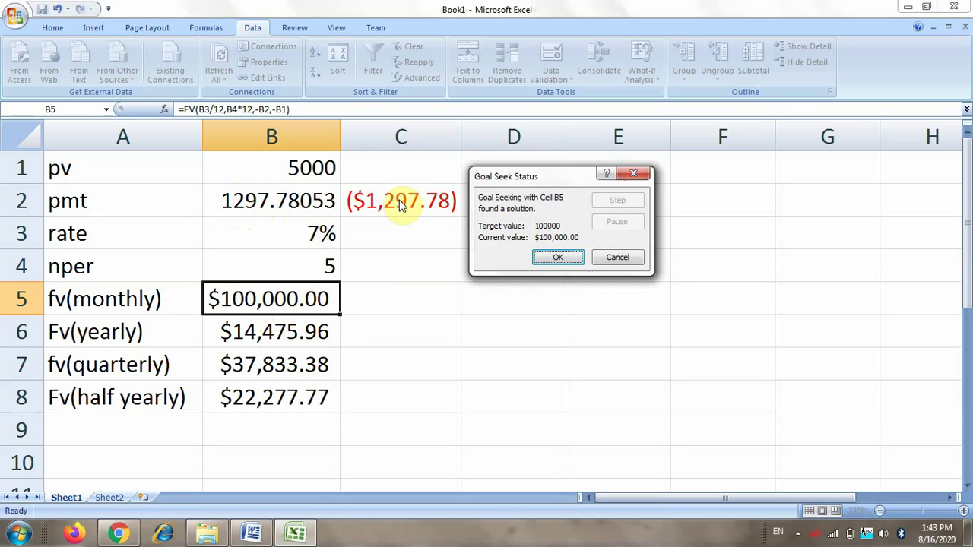
{"action": "left_click", "coordinate": [557, 255]}
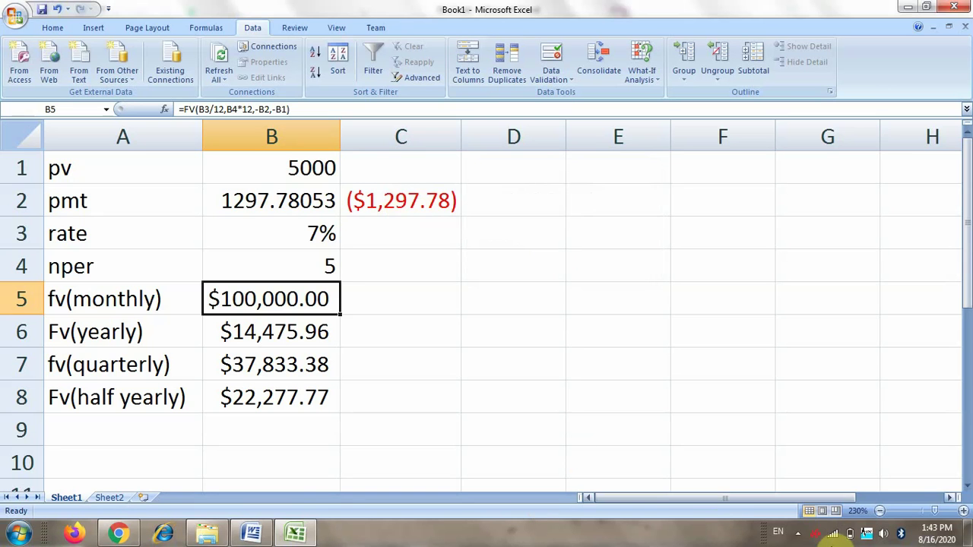
{"action": "left_click", "coordinate": [798, 533]}
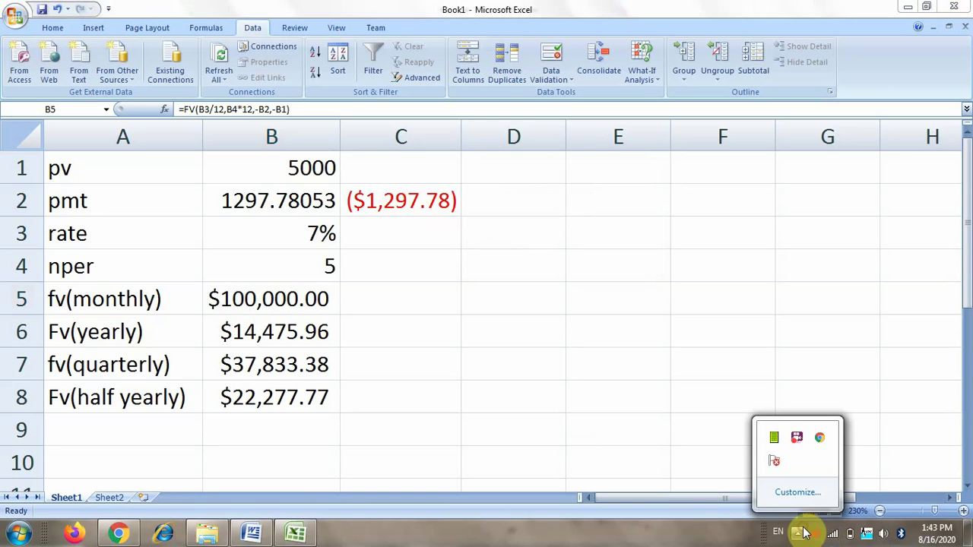
{"action": "left_click", "coordinate": [801, 438]}
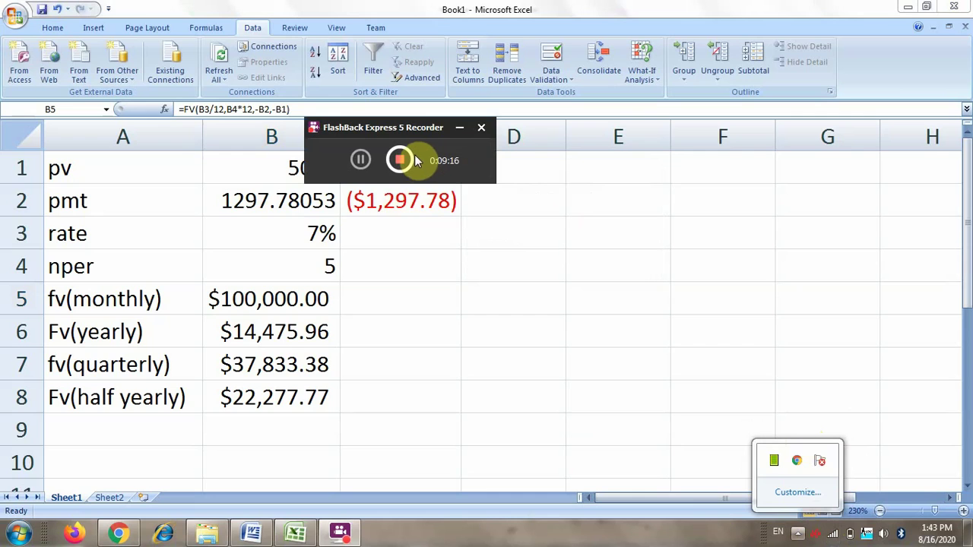